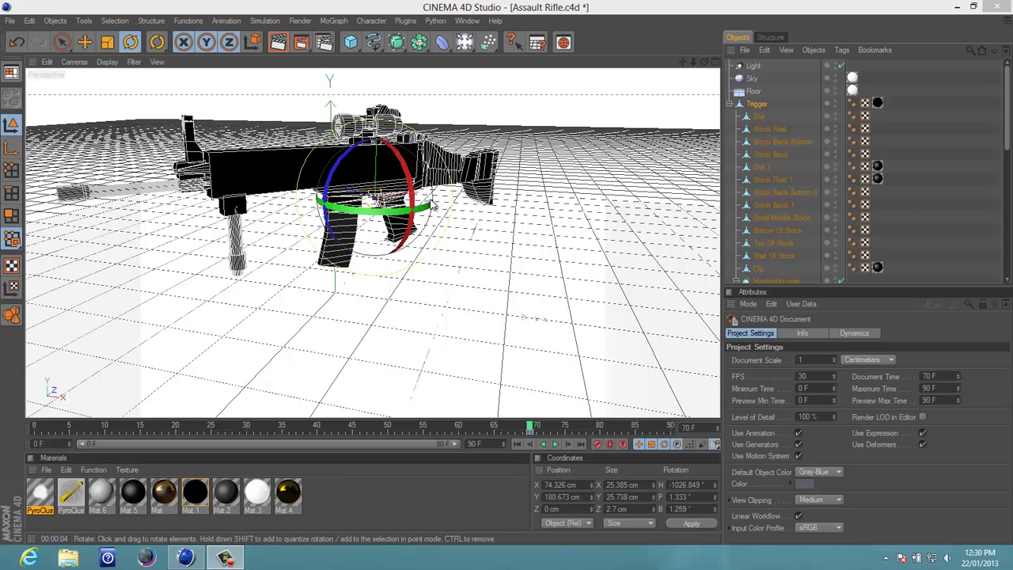
Step: Spin the rifle around its heading axis until it reads about -2108.949° H
mouse_move(431, 204)
mouse_down()
mouse_move(339, 196)
mouse_move(461, 200)
mouse_move(431, 95)
mouse_move(290, 243)
mouse_up()
mouse_move(368, 214)
mouse_down()
mouse_move(599, 184)
mouse_move(330, 201)
mouse_move(348, 205)
mouse_up()
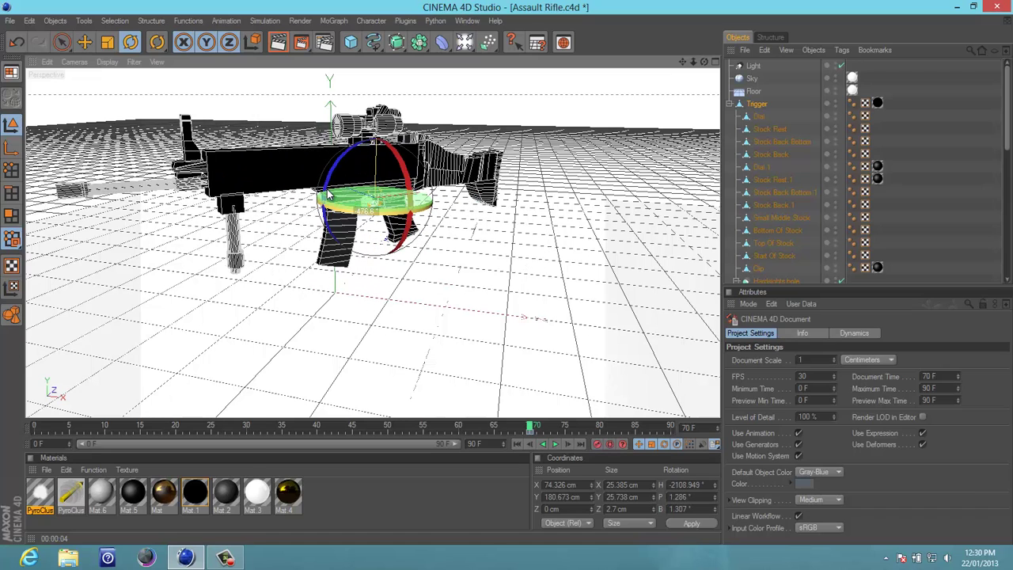
Step: Maximize the Front view and frame the rifle against the reference photo
middle_click(406, 287)
middle_click(592, 339)
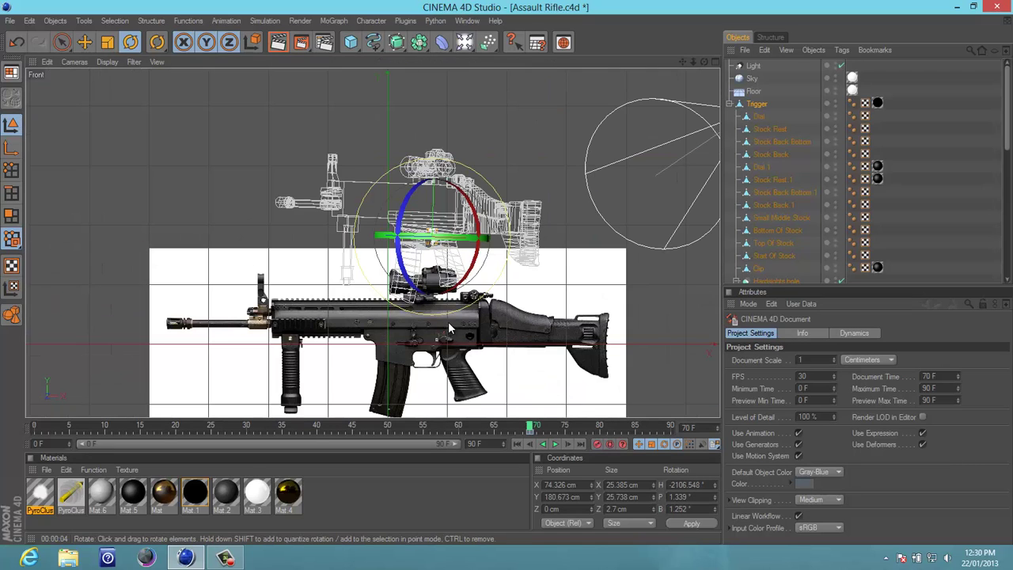
drag(682, 61, 645, 119)
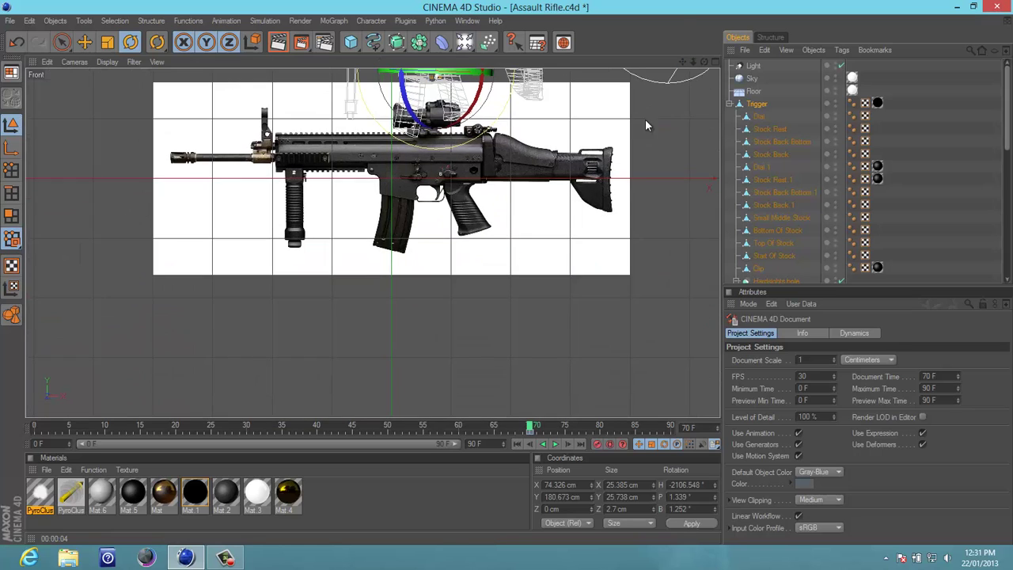
drag(686, 68, 494, 232)
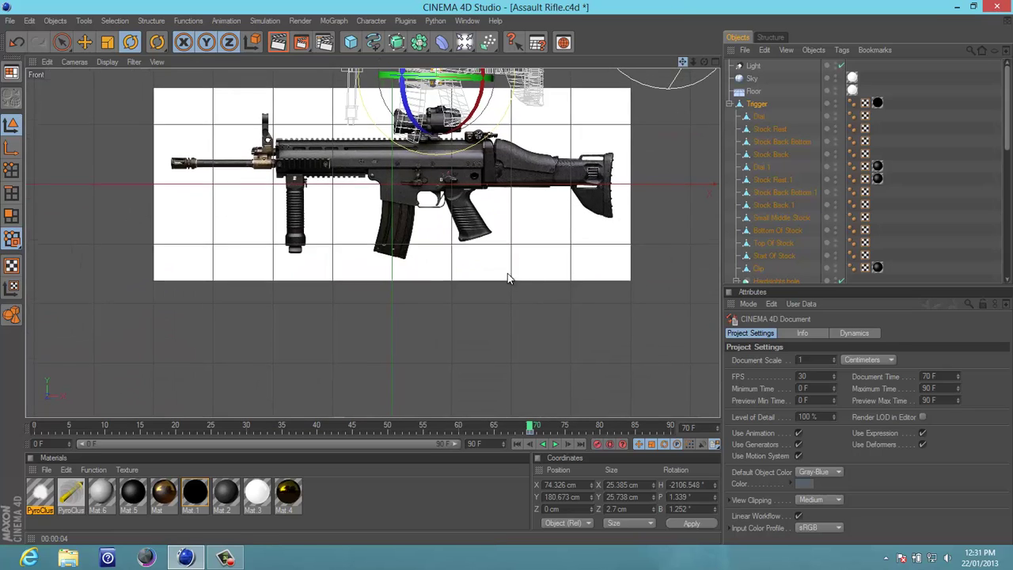
scroll(452, 278, up, 3)
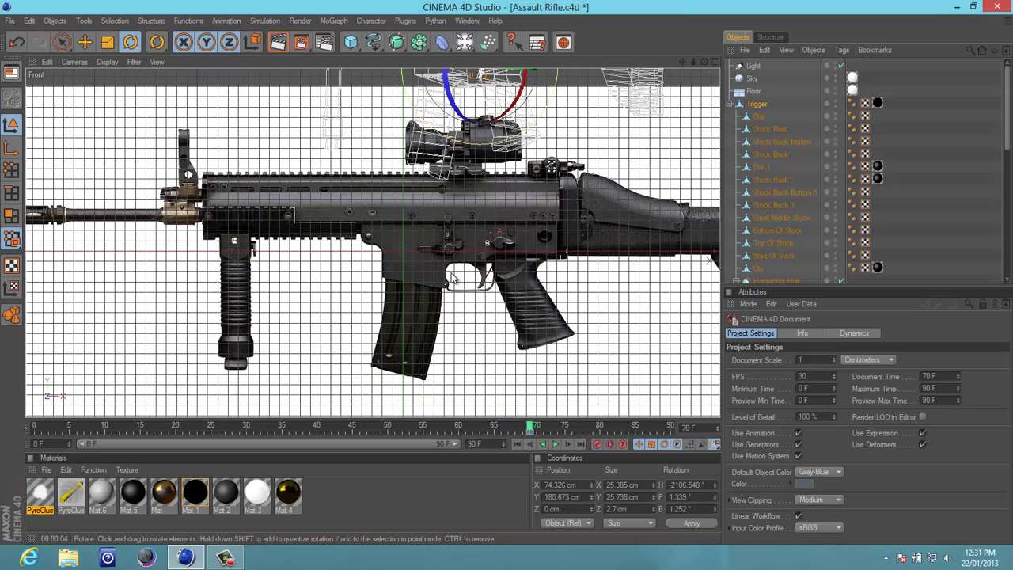
scroll(477, 281, down, 1)
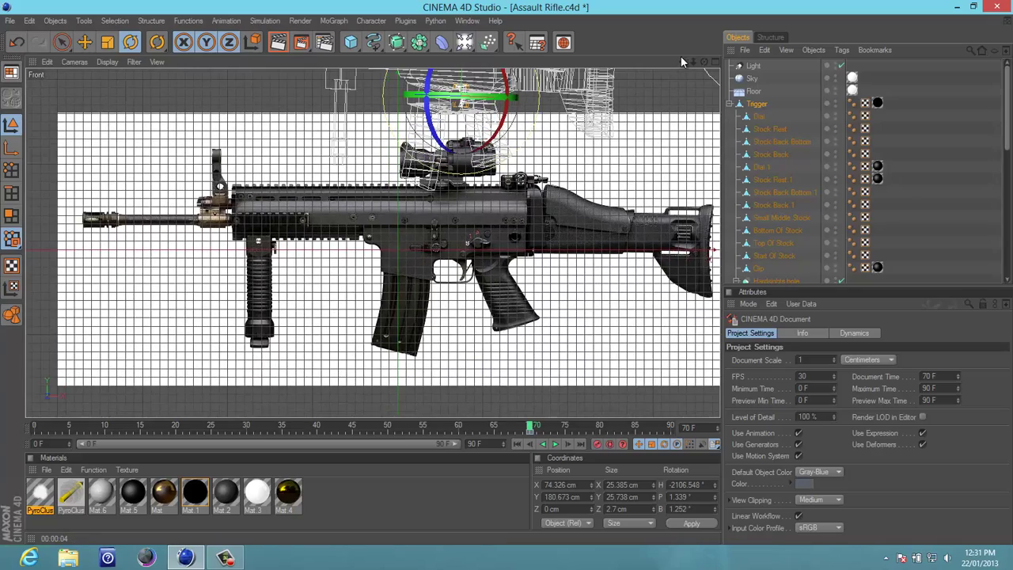
drag(681, 61, 567, 212)
scroll(494, 262, up, 3)
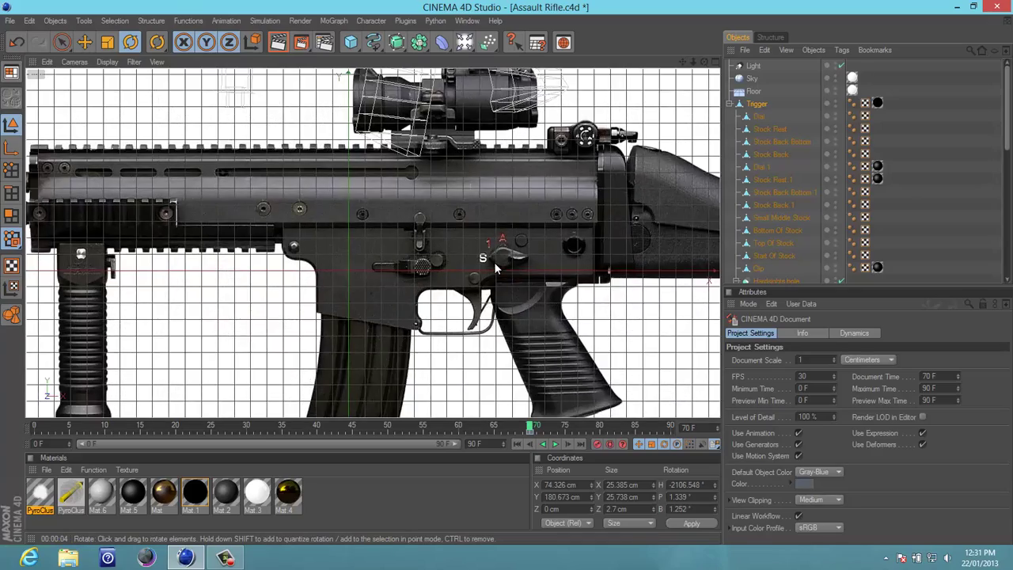
scroll(494, 262, down, 1)
scroll(478, 313, down, 2)
scroll(479, 313, down, 2)
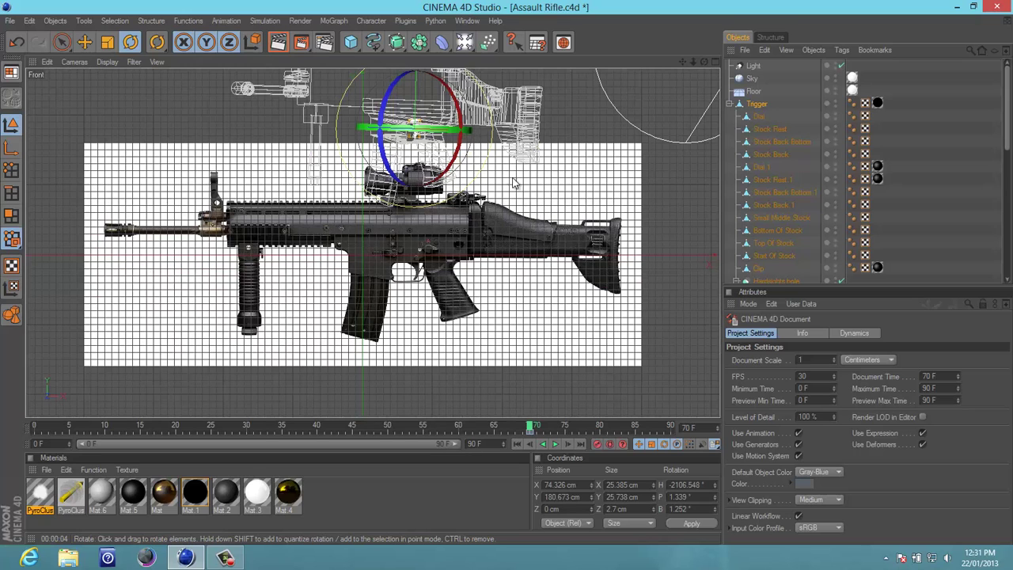
scroll(381, 224, down, 1)
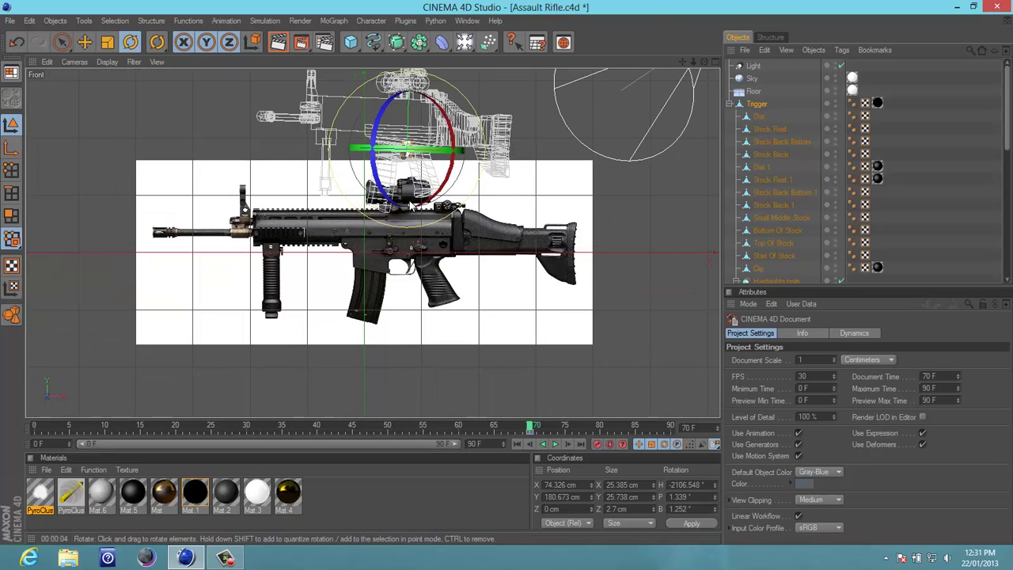
drag(682, 66, 693, 165)
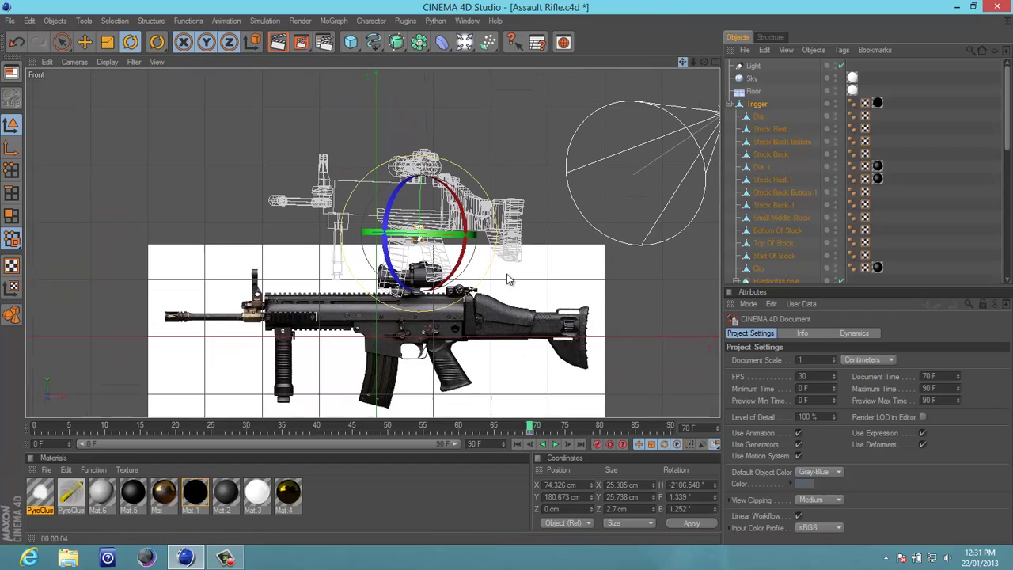
Step: Rotate the wireframe rifle level to H -2159.378°, P -0.189°, B 0.137°
drag(442, 255, 396, 250)
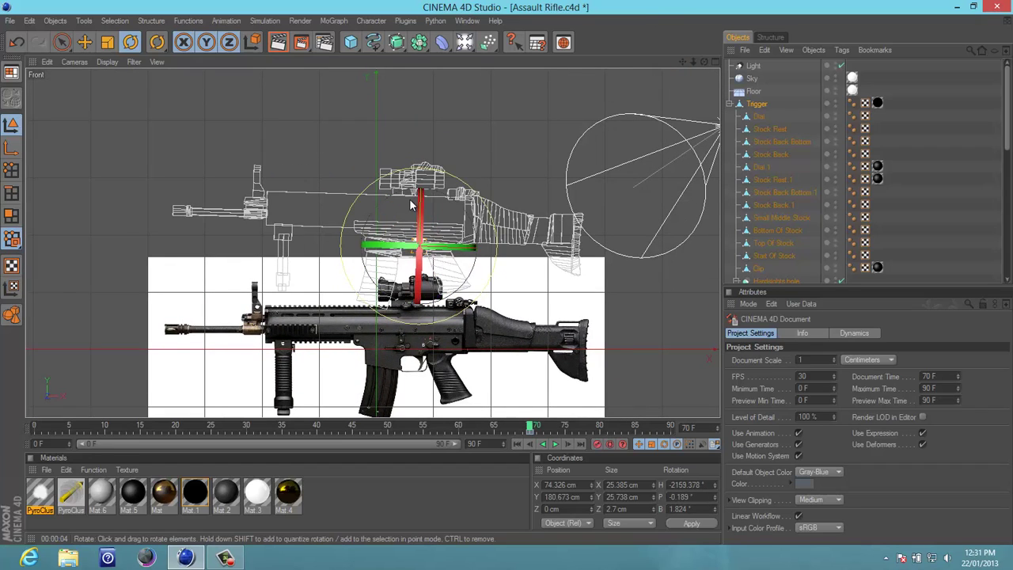
scroll(419, 199, up, 2)
scroll(431, 206, up, 1)
scroll(445, 211, up, 1)
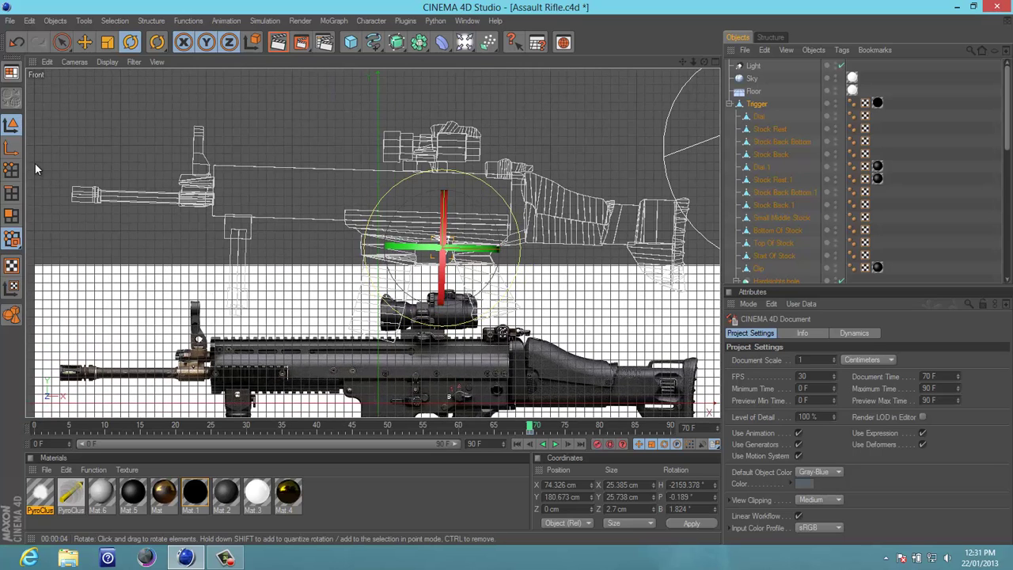
scroll(506, 219, down, 1)
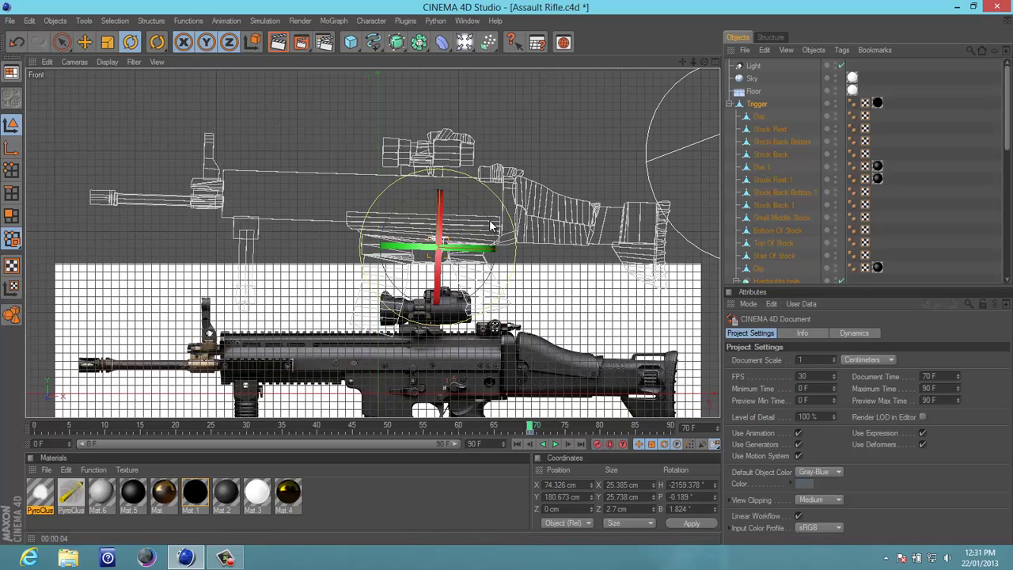
scroll(491, 226, down, 1)
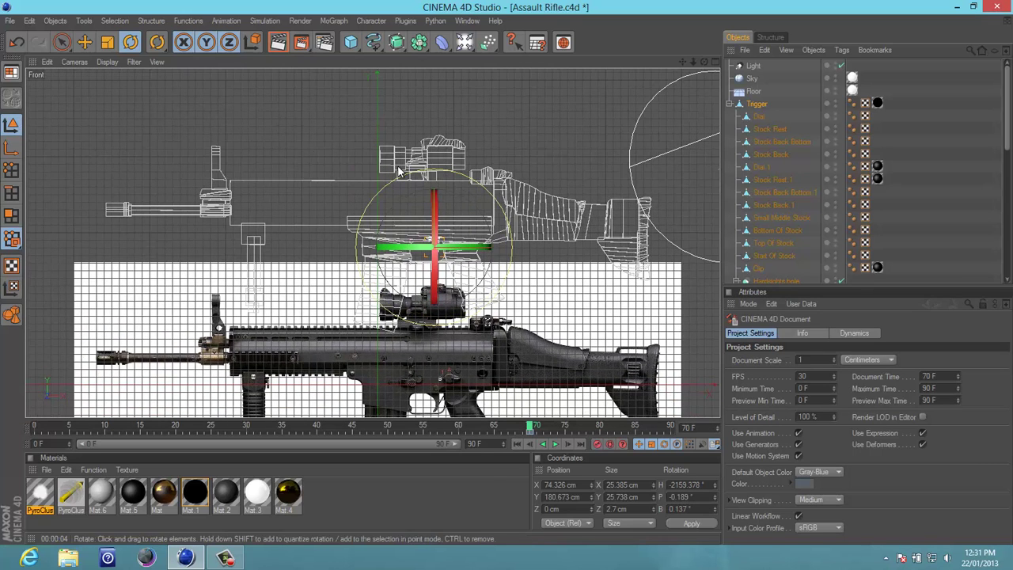
Step: Raise the wireframe rifle about 91.7 cm to Y 272.375 cm above the reference photo
click(85, 47)
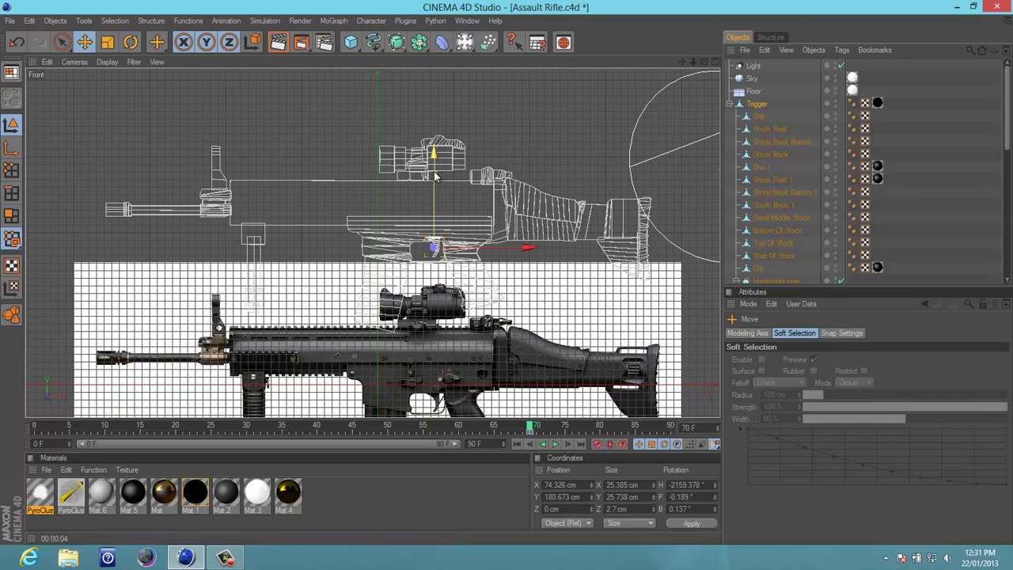
drag(434, 178, 508, 277)
scroll(508, 277, down, 2)
scroll(491, 229, down, 1)
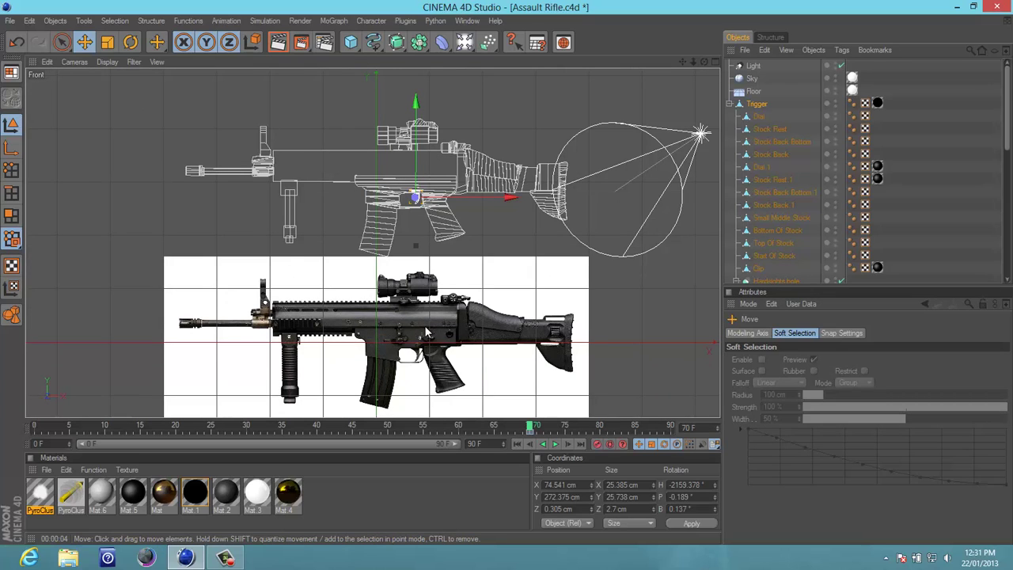
scroll(804, 166, down, 5)
scroll(803, 166, down, 5)
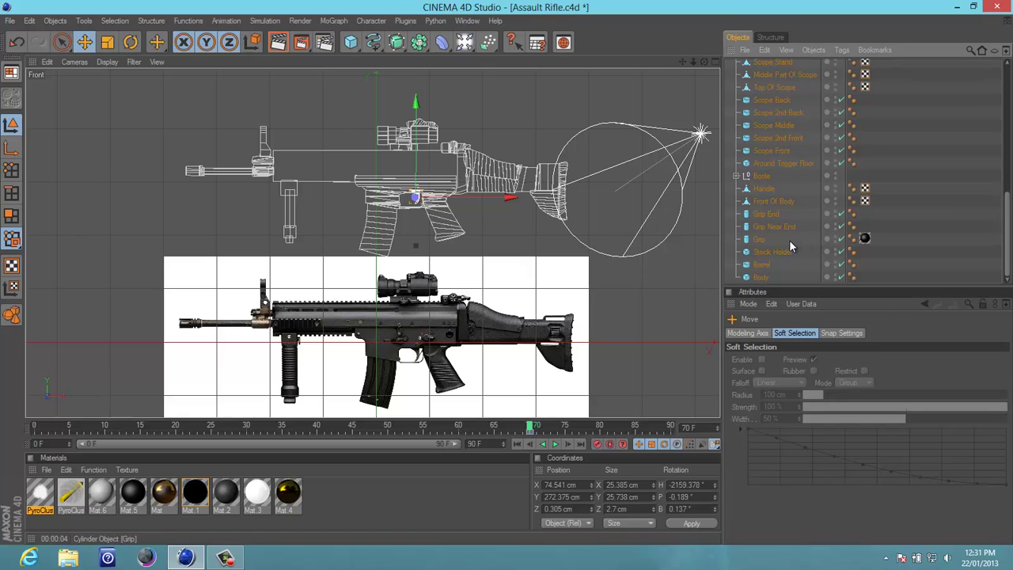
scroll(792, 235, up, 3)
scroll(801, 225, up, 4)
scroll(796, 211, up, 3)
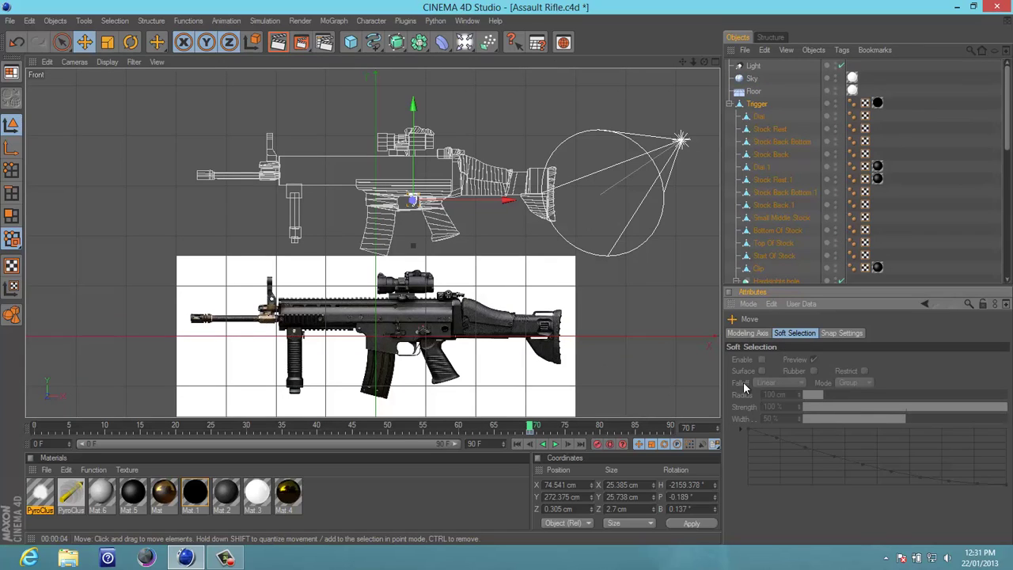
click(747, 304)
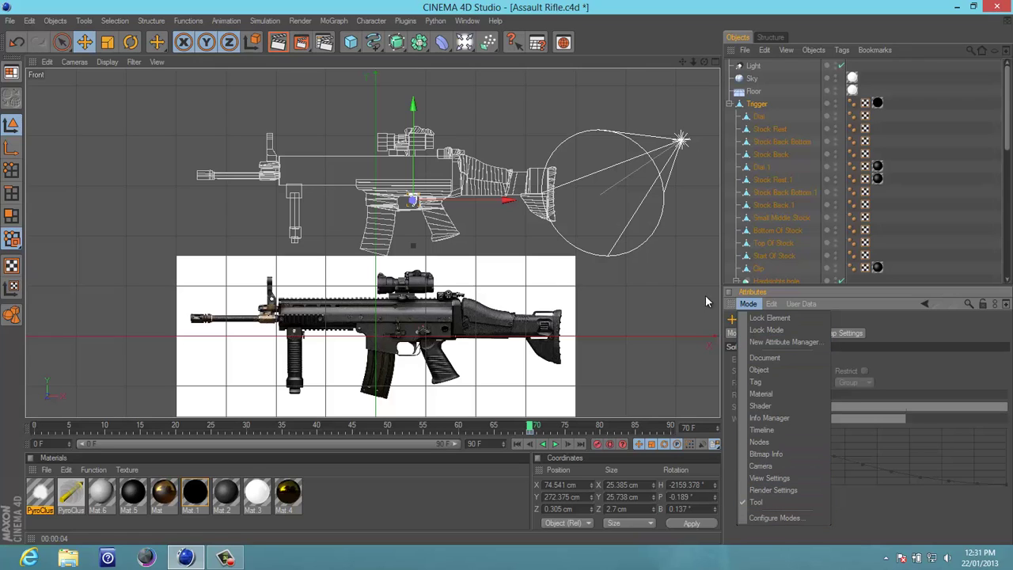
click(653, 299)
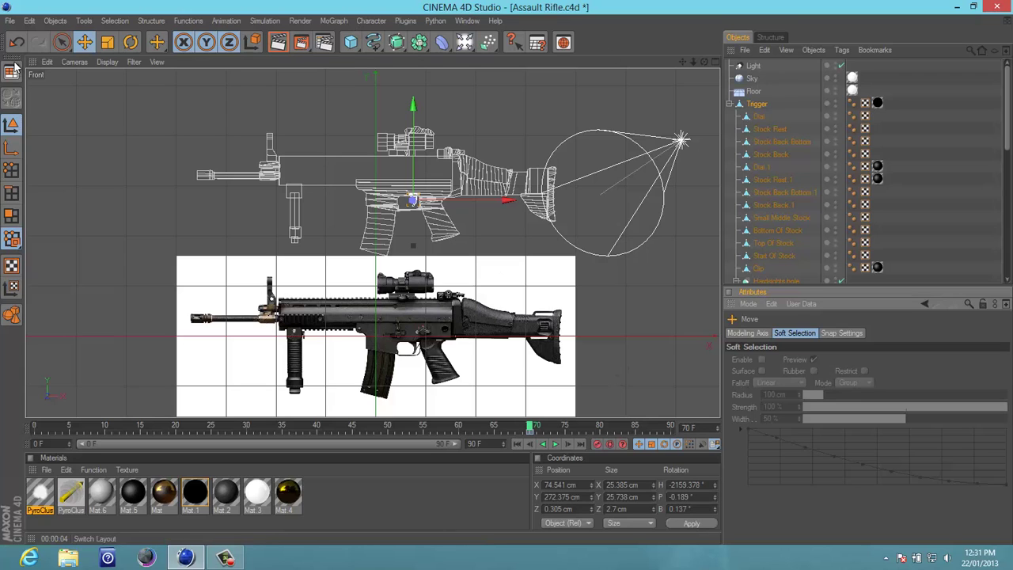
Step: Maximize the Perspective view and turn the rifle to a -2083.266° heading
middle_click(125, 270)
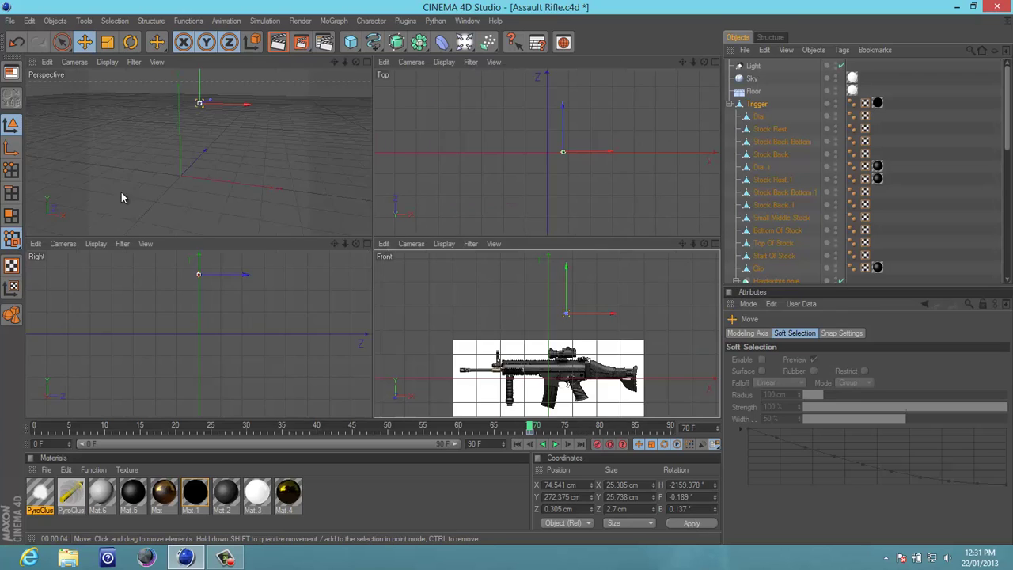
middle_click(120, 191)
scroll(368, 174, up, 5)
alt+drag(399, 198, 120, 15)
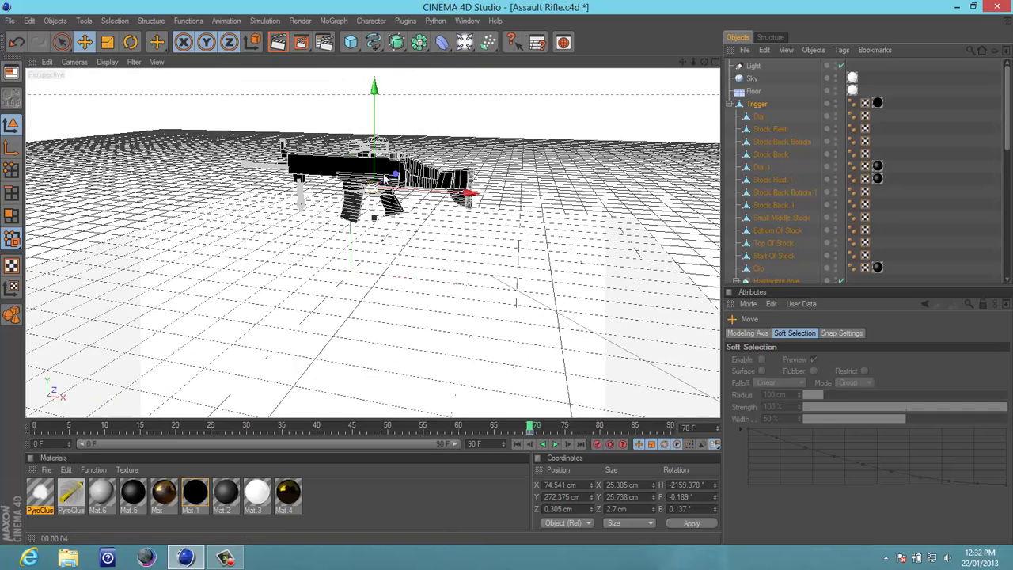
click(131, 42)
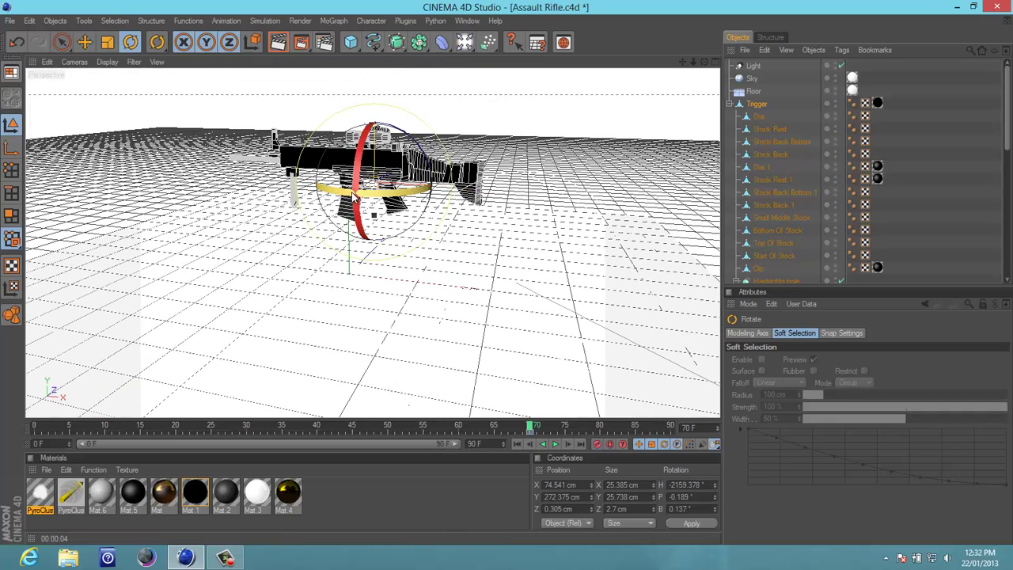
mouse_move(355, 197)
mouse_down()
mouse_move(378, 190)
mouse_move(307, 96)
mouse_up()
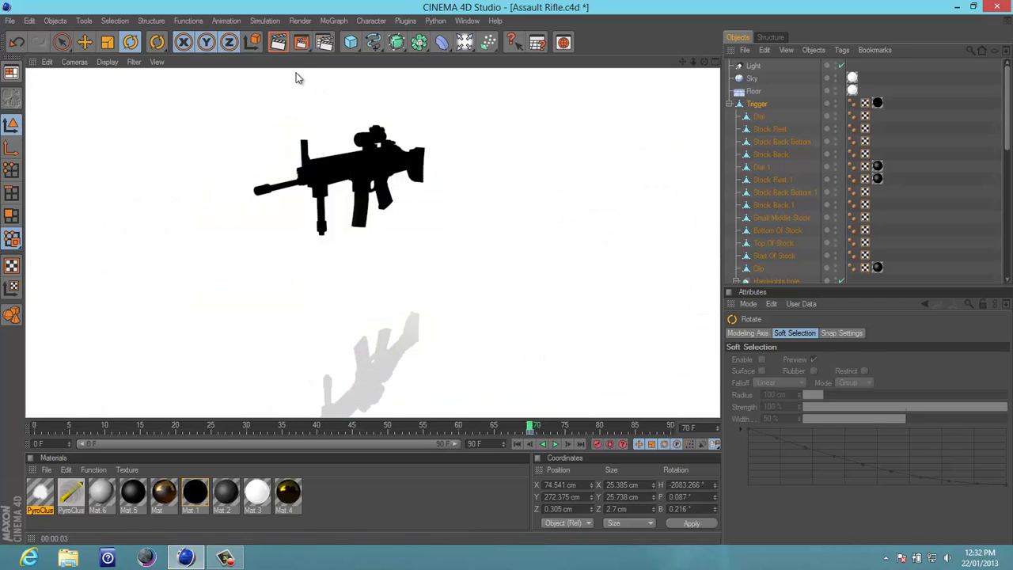
Step: Clear the render, select the Trigger group, and turn it edge-on to the camera
click(384, 158)
mouse_move(384, 173)
mouse_down()
mouse_move(372, 174)
mouse_move(384, 173)
mouse_up()
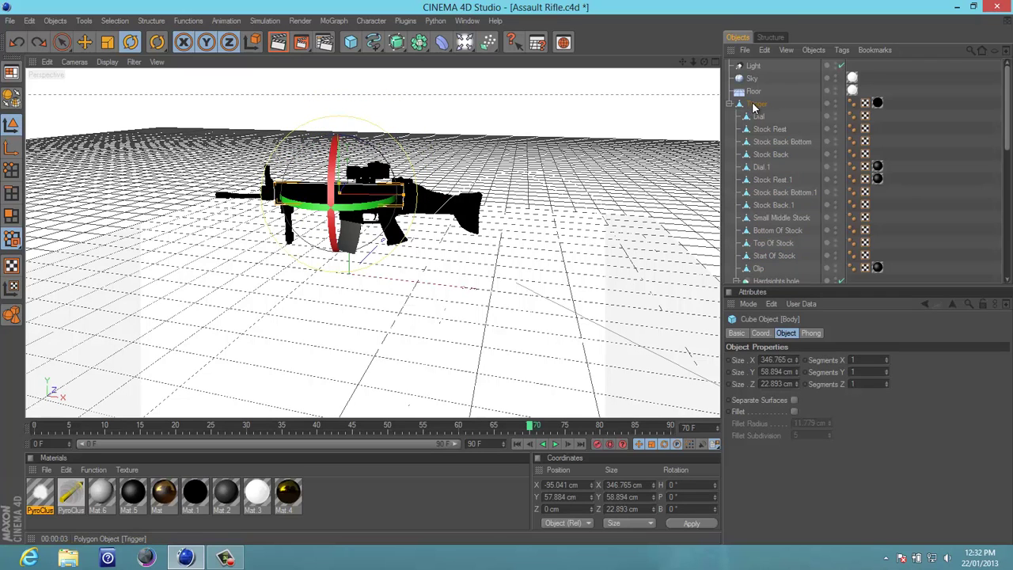
click(755, 103)
mouse_move(324, 240)
mouse_down()
mouse_move(561, 219)
mouse_move(311, 255)
mouse_move(498, 250)
mouse_move(581, 222)
mouse_move(449, 233)
mouse_move(563, 163)
mouse_move(243, 139)
mouse_up()
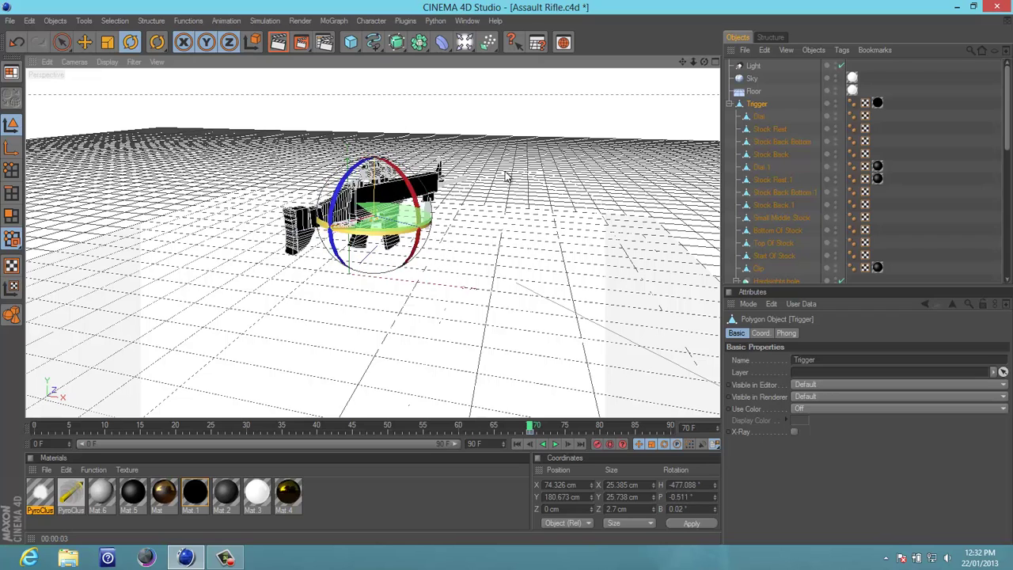
Step: Swing and tilt the rifle to H -1035.633°, P 8.391°, then render a silhouette test
drag(506, 175, 287, 240)
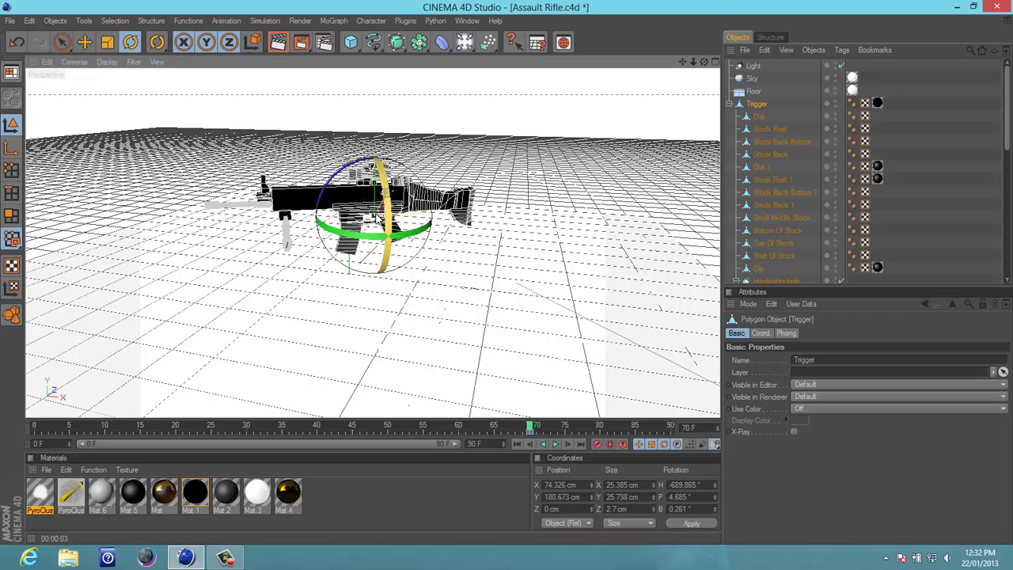
drag(378, 212, 379, 215)
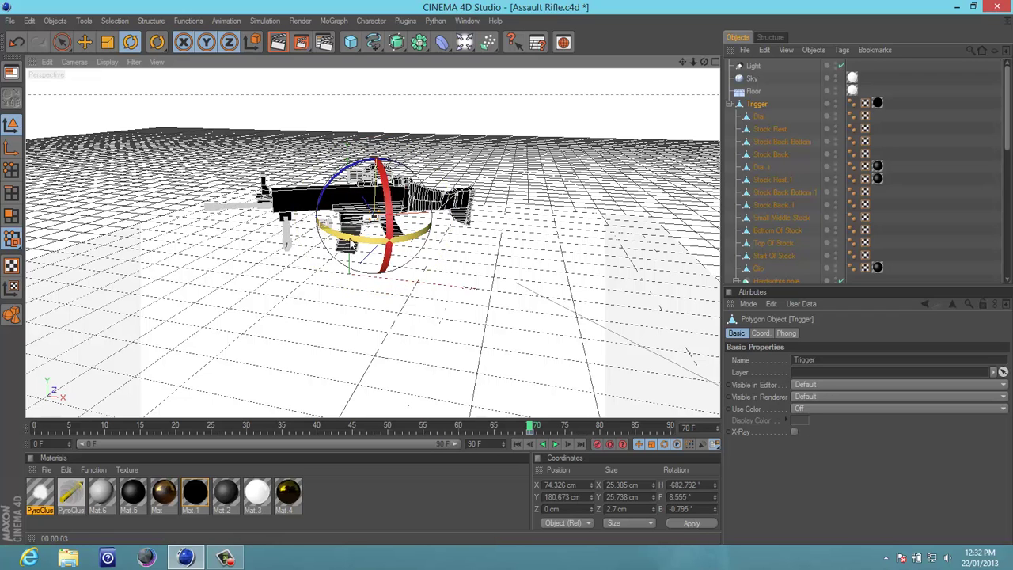
mouse_move(372, 237)
mouse_down()
mouse_move(453, 242)
mouse_move(422, 225)
mouse_move(592, 64)
mouse_up()
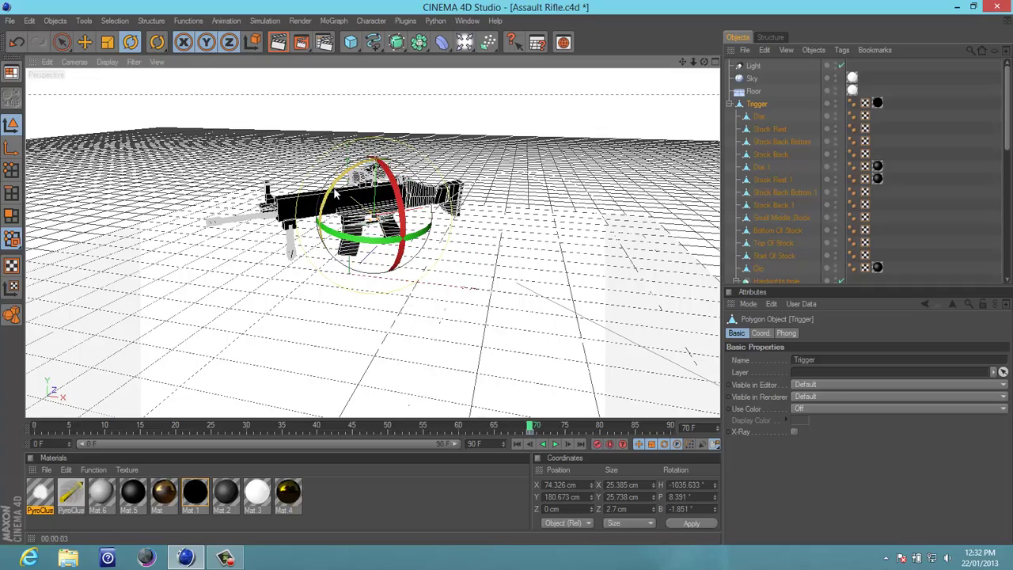
mouse_move(705, 62)
mouse_down()
mouse_move(640, 133)
mouse_move(588, 140)
mouse_up()
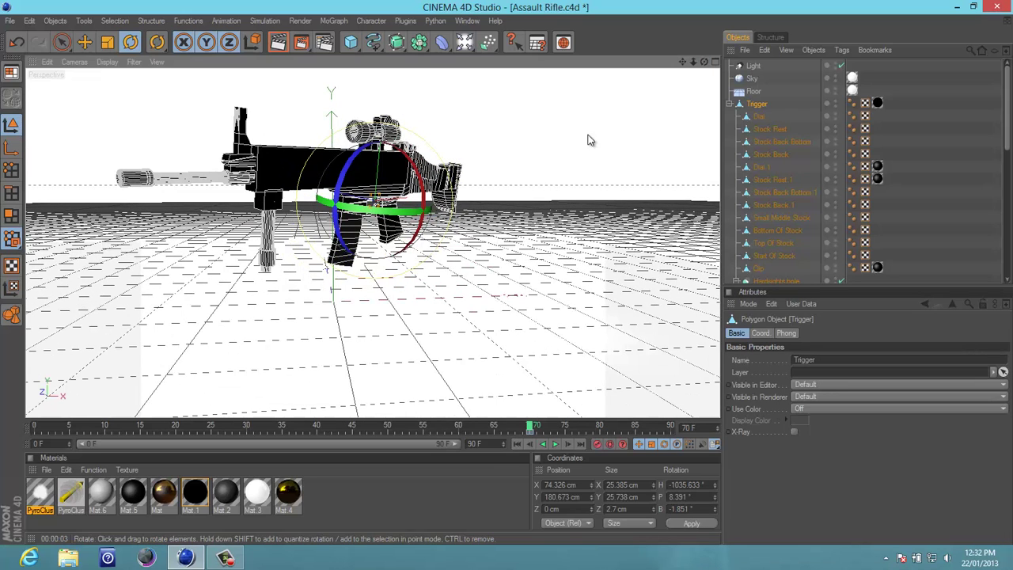
key(ctrl+r)
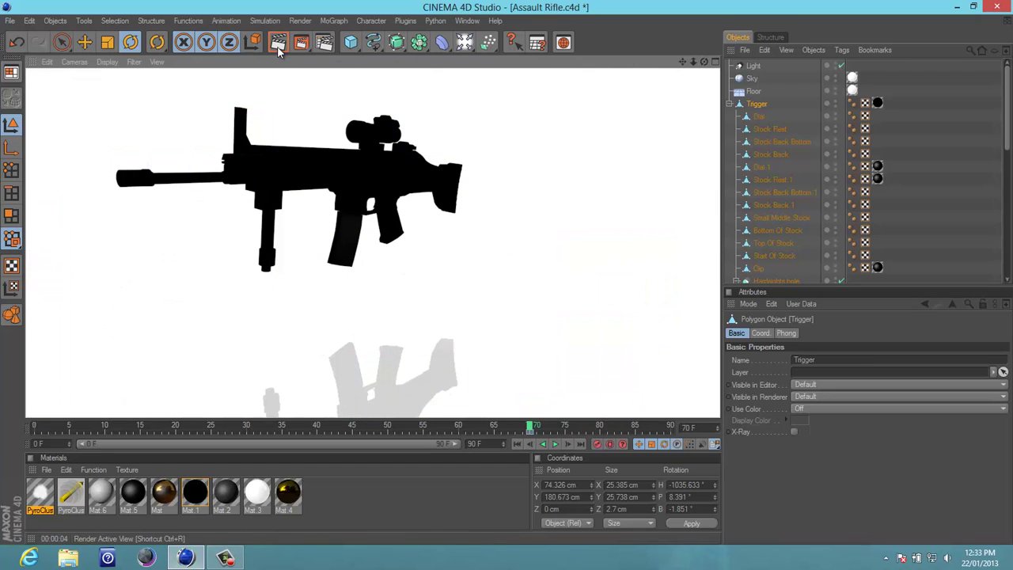
Step: Orbit around the rifle and spin the Trigger group into a three-quarter heading
mouse_move(704, 63)
mouse_down()
mouse_move(493, 277)
mouse_move(506, 272)
mouse_up()
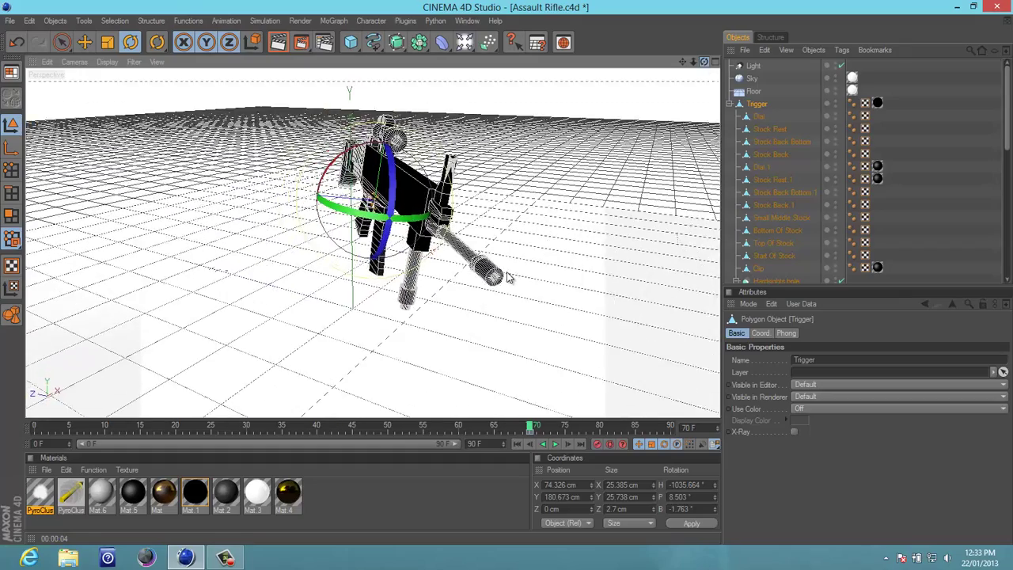
drag(507, 271, 565, 174)
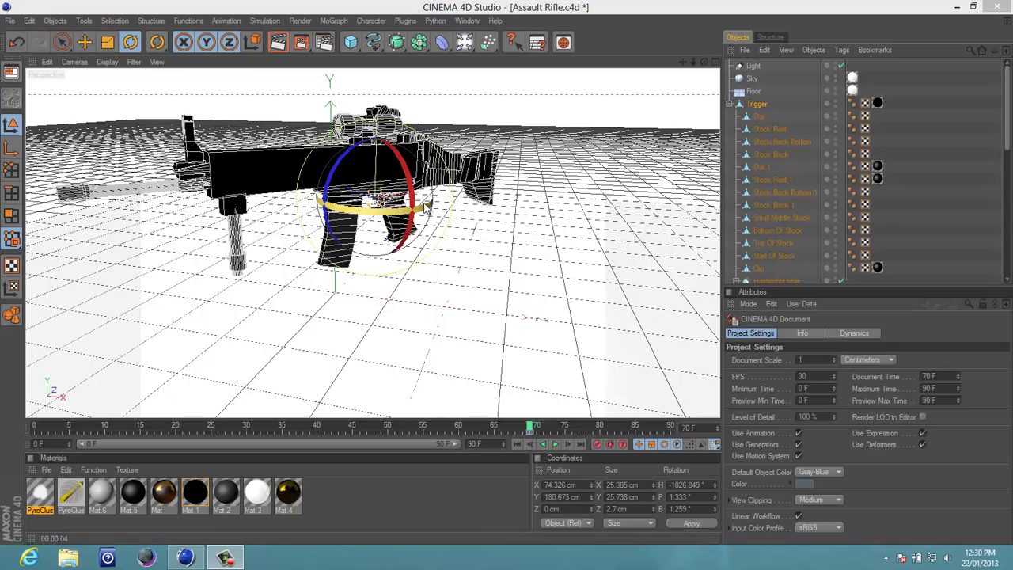
mouse_move(427, 208)
mouse_down()
mouse_move(530, 183)
mouse_move(342, 123)
mouse_up()
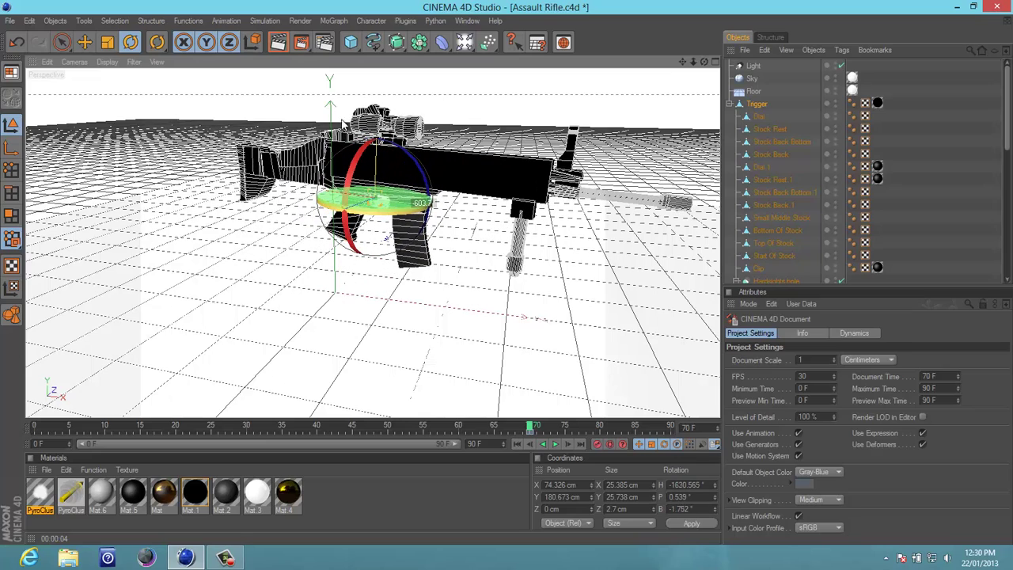
mouse_move(335, 269)
mouse_down()
mouse_move(266, 212)
mouse_move(352, 203)
mouse_move(308, 206)
mouse_move(329, 195)
mouse_move(575, 280)
mouse_up()
Step: Maximize the Front view and frame the rifle over the reference image
middle_click(574, 280)
middle_click(437, 323)
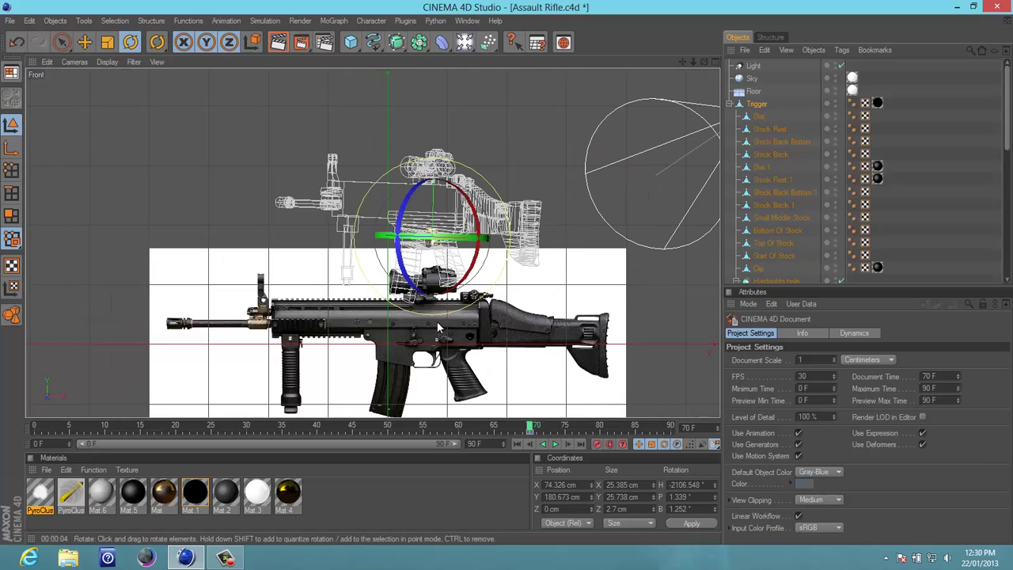
alt+middle_drag(508, 276, 513, 110)
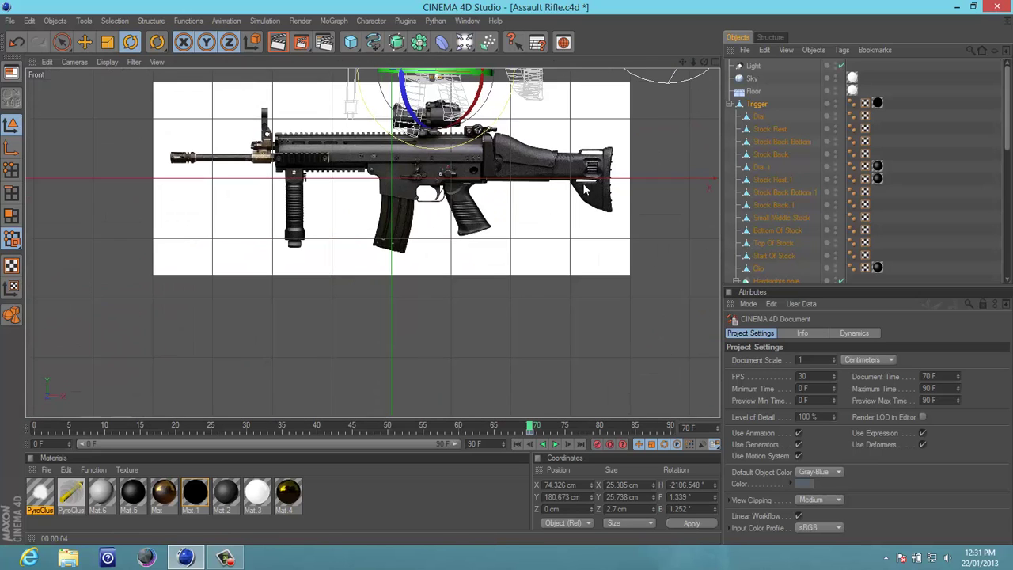
drag(685, 68, 453, 277)
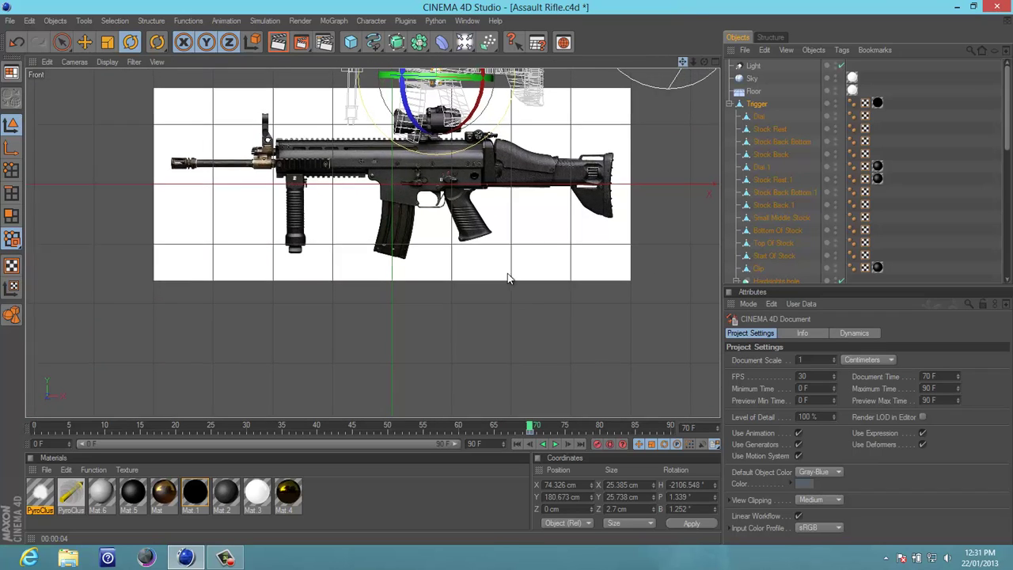
scroll(453, 277, up, 2)
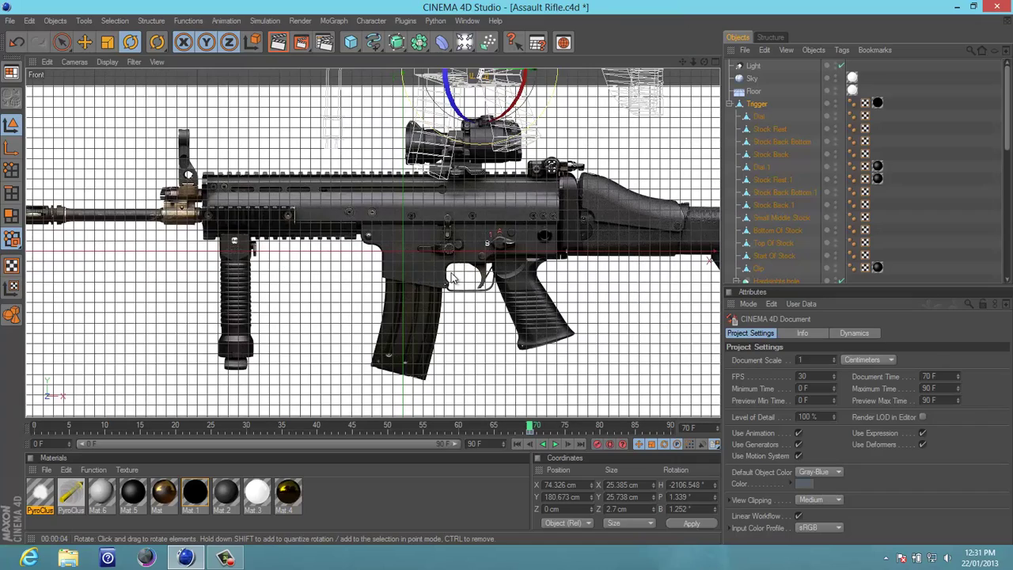
scroll(452, 281, up, 1)
scroll(452, 284, up, 1)
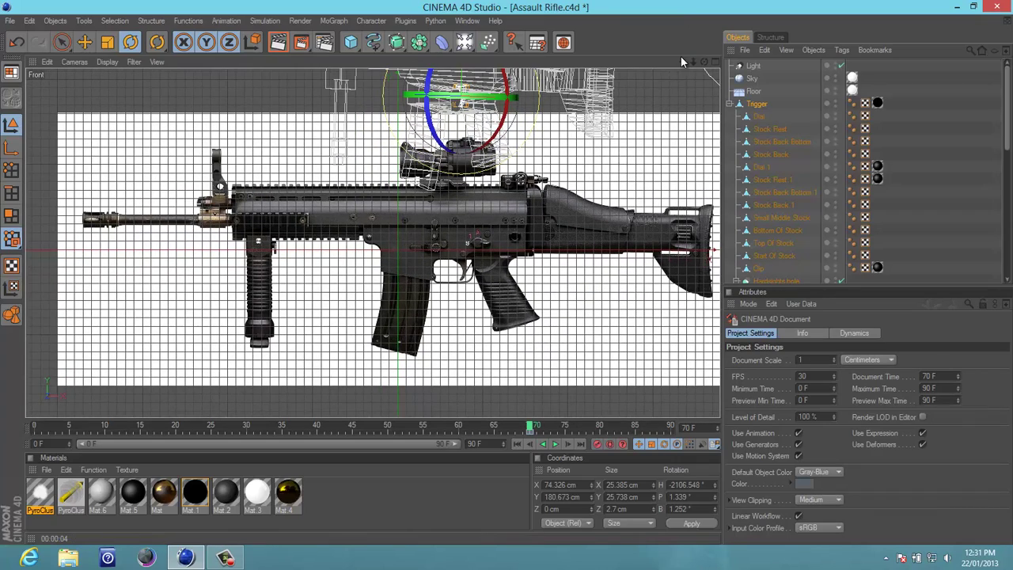
drag(682, 62, 556, 233)
scroll(493, 262, up, 3)
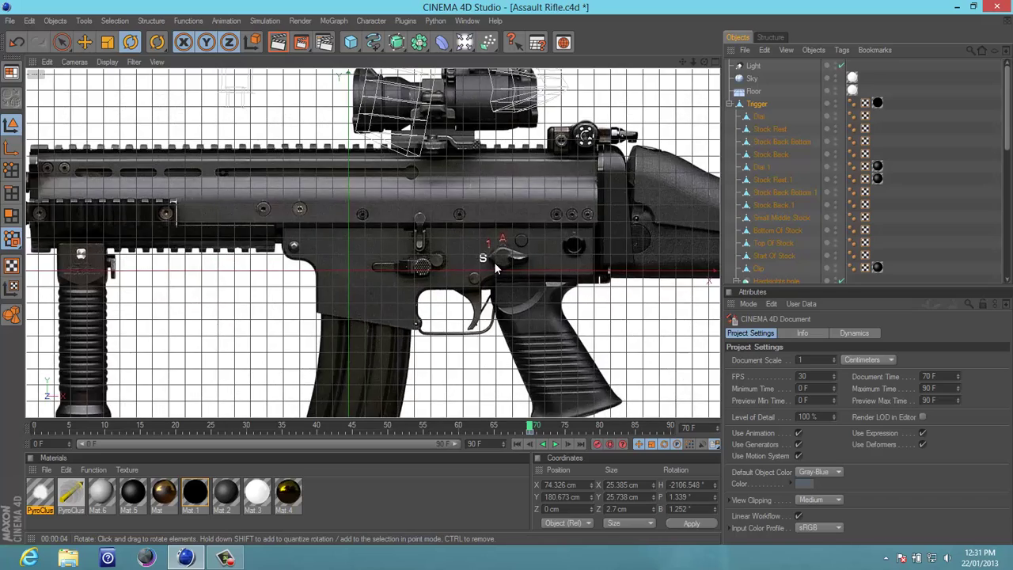
scroll(494, 262, up, 1)
scroll(494, 262, down, 3)
scroll(494, 262, down, 2)
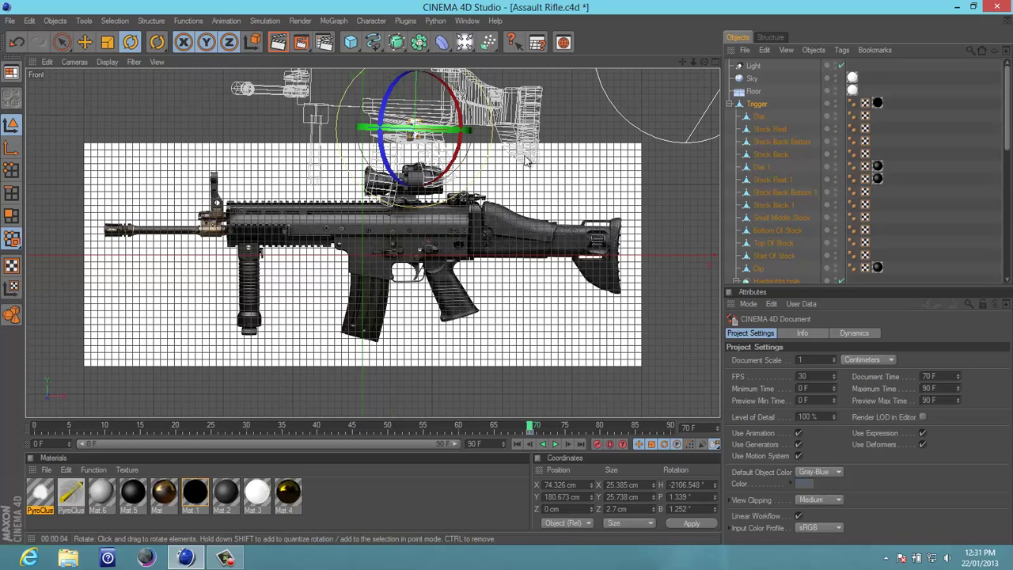
scroll(379, 225, down, 2)
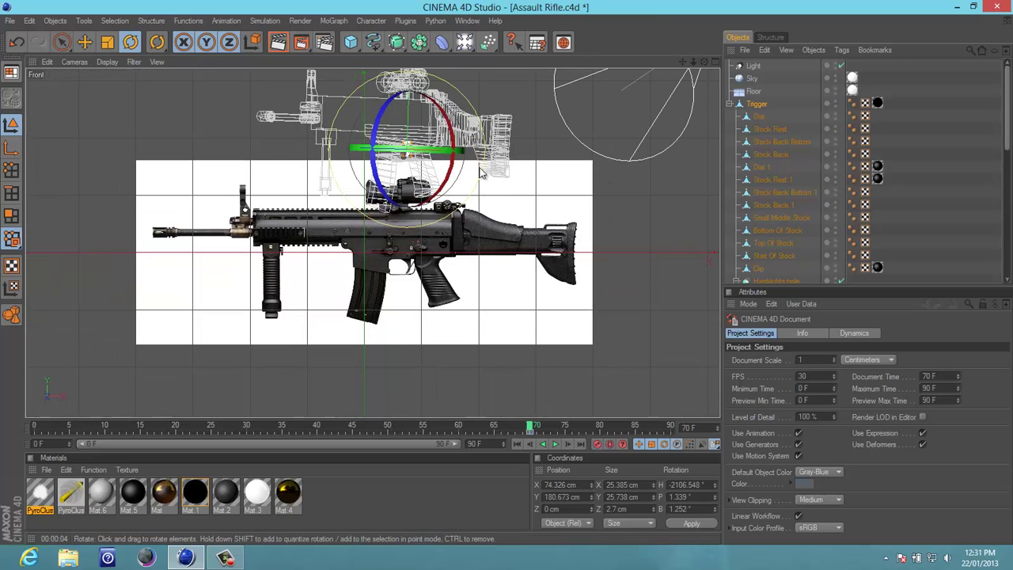
alt+middle_drag(507, 287, 512, 356)
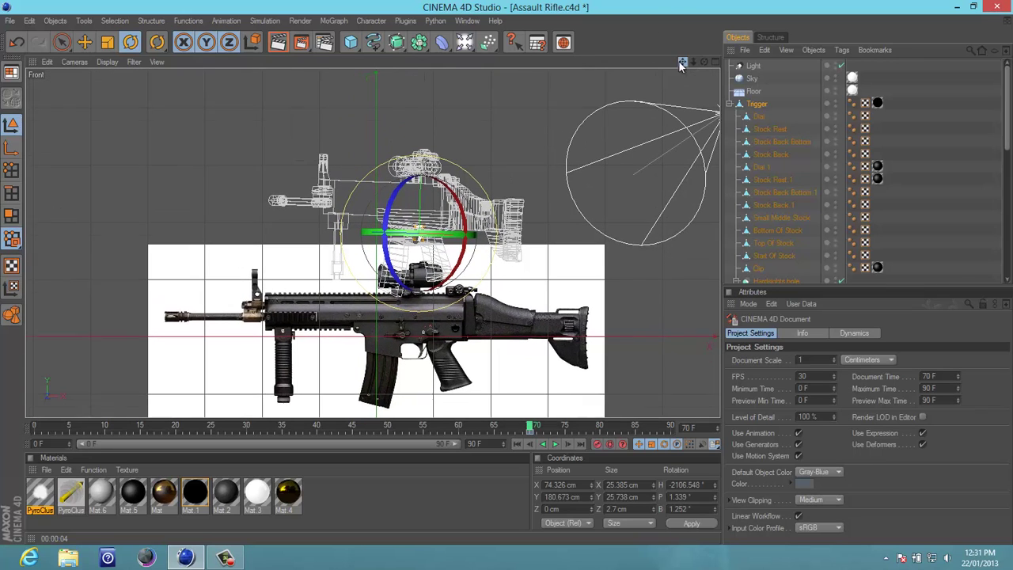
Step: Rotate the wireframe rifle level to H -2159.378°, P -0.189°, B 0.137°
drag(429, 256, 395, 248)
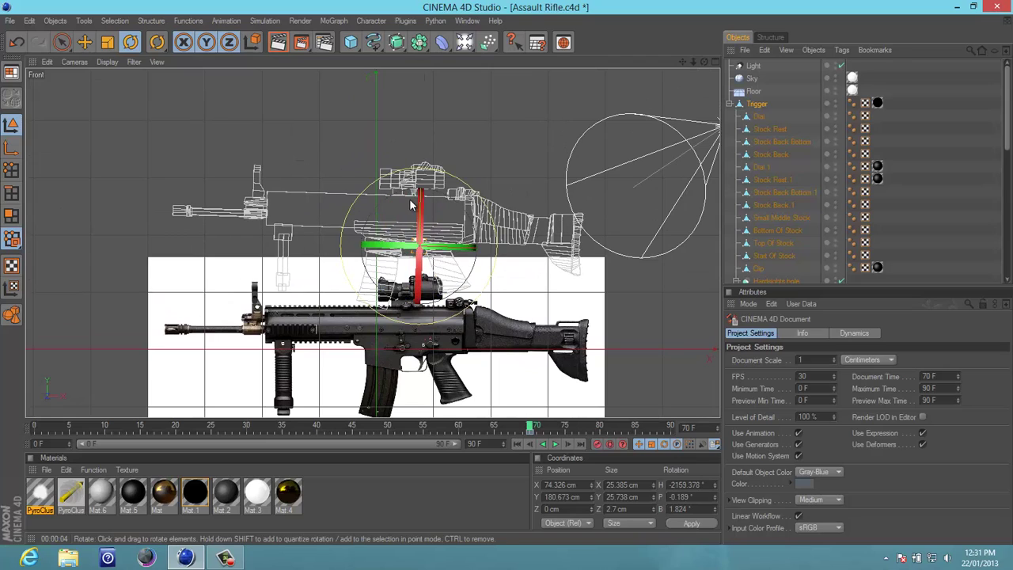
scroll(423, 200, up, 3)
scroll(422, 200, down, 1)
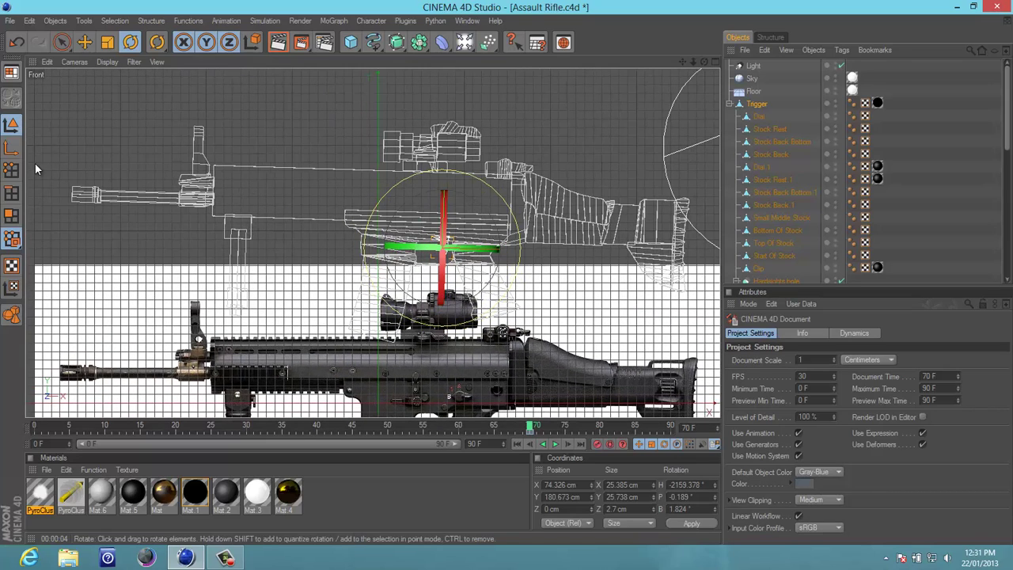
scroll(501, 219, down, 1)
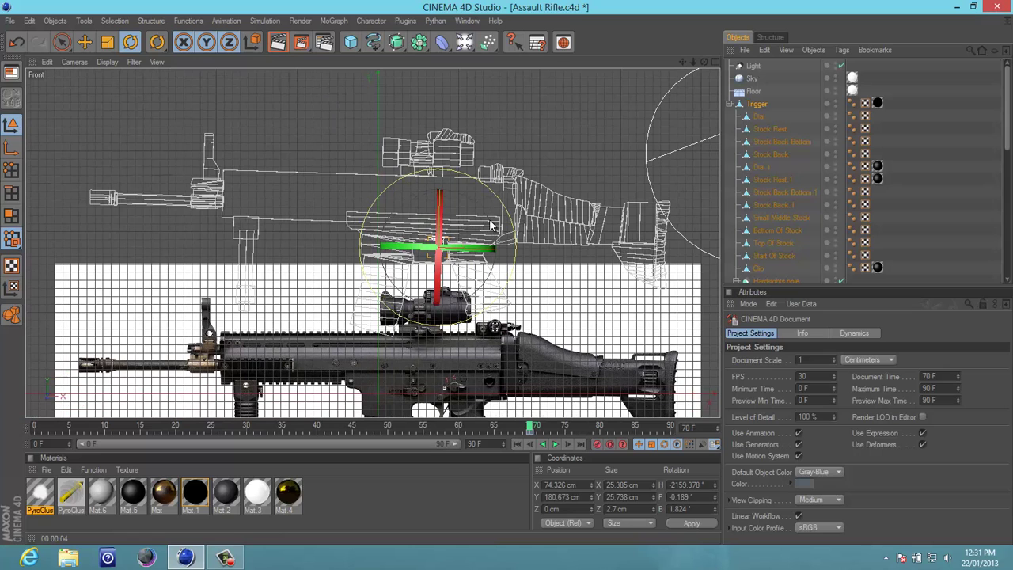
drag(490, 226, 492, 227)
scroll(490, 225, down, 1)
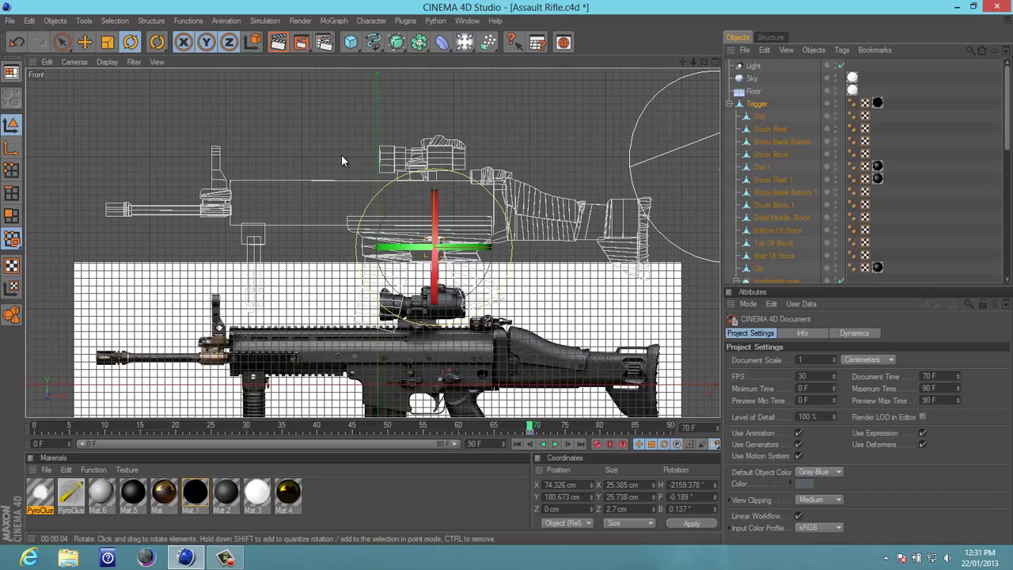
click(93, 49)
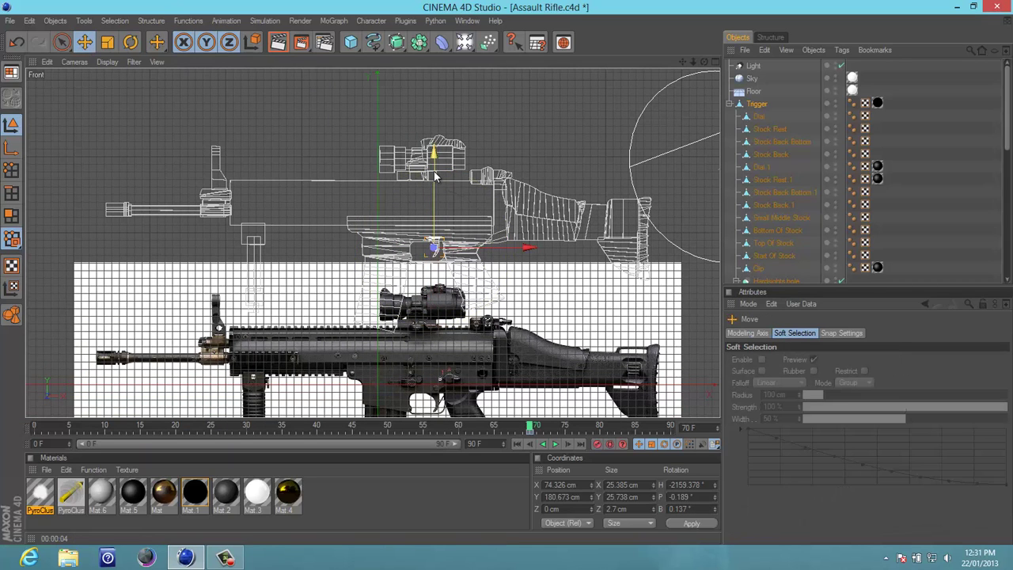
Step: Drag the rifle model up its Y axis to 272.375 cm above the reference image
drag(434, 159, 509, 277)
scroll(483, 214, down, 1)
scroll(467, 174, down, 1)
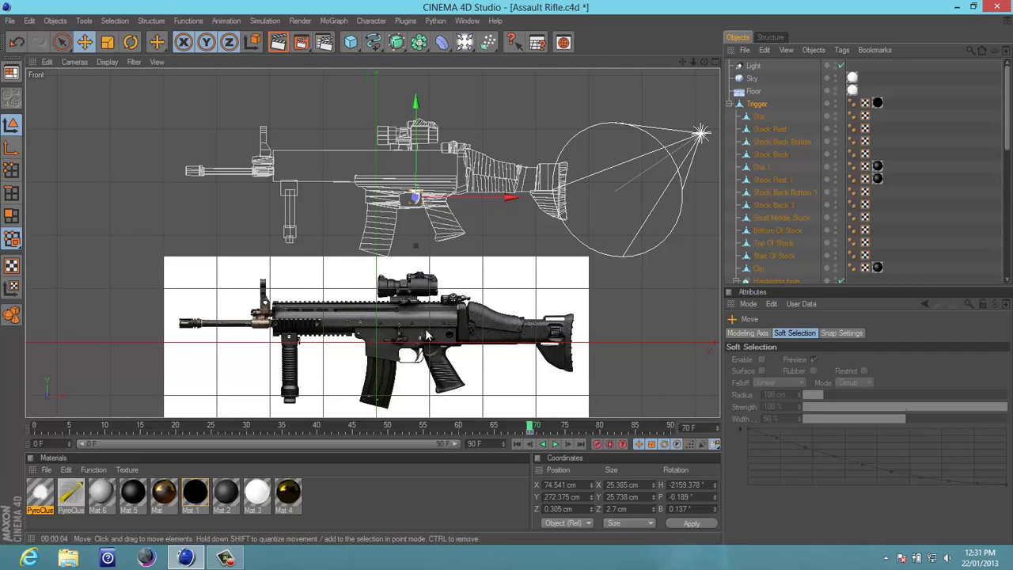
scroll(803, 164, down, 8)
scroll(804, 164, down, 2)
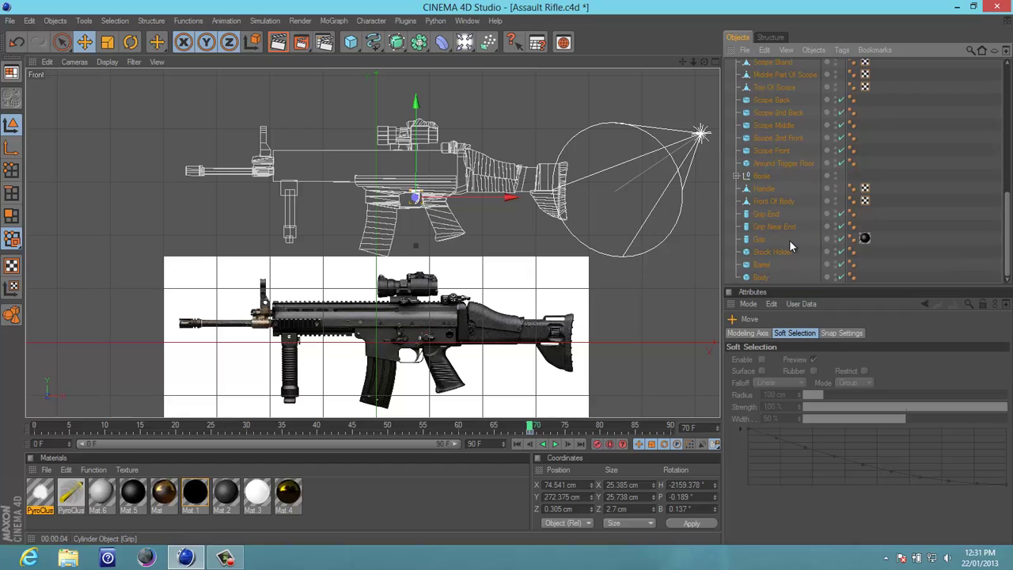
scroll(801, 225, up, 3)
scroll(796, 211, up, 4)
scroll(796, 212, up, 3)
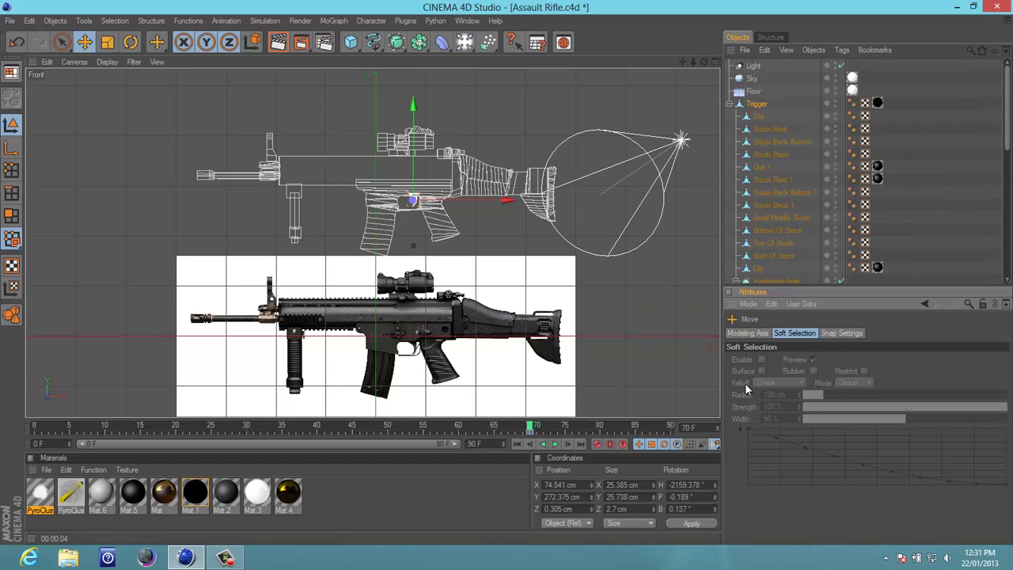
click(748, 305)
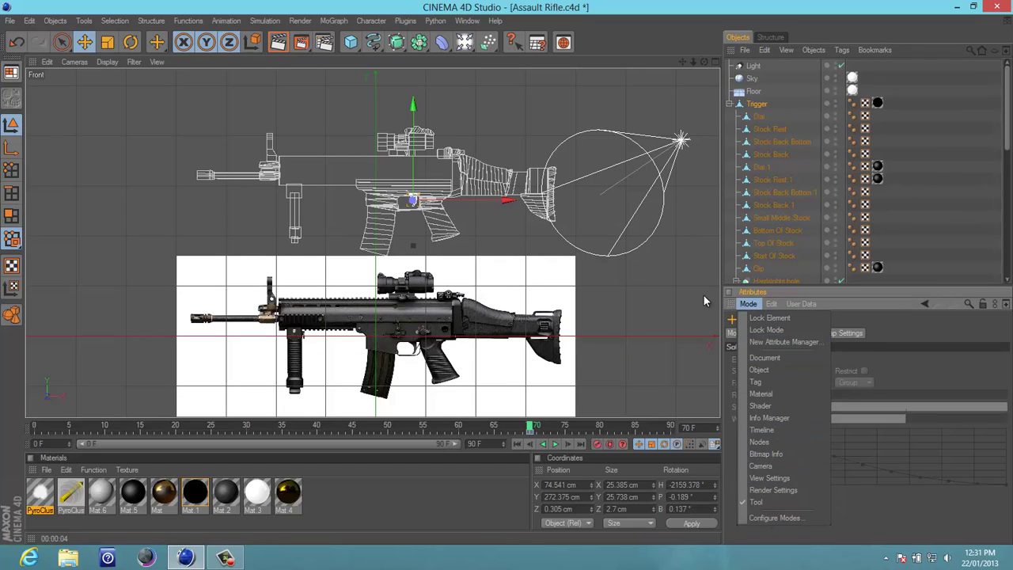
click(651, 299)
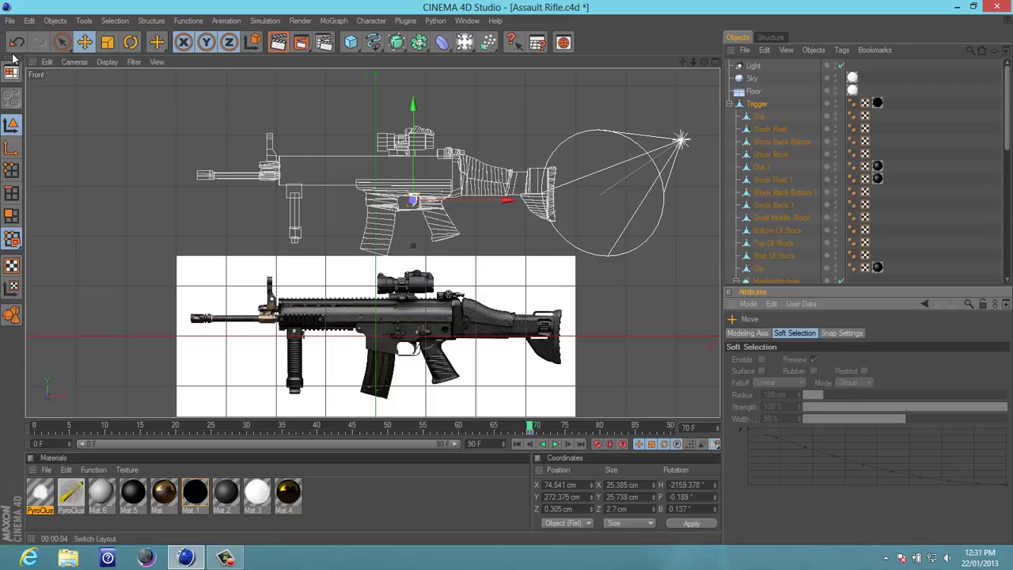
Step: Maximize and frame the Perspective view, then turn the rifle to heading -2083.266°
middle_click(125, 270)
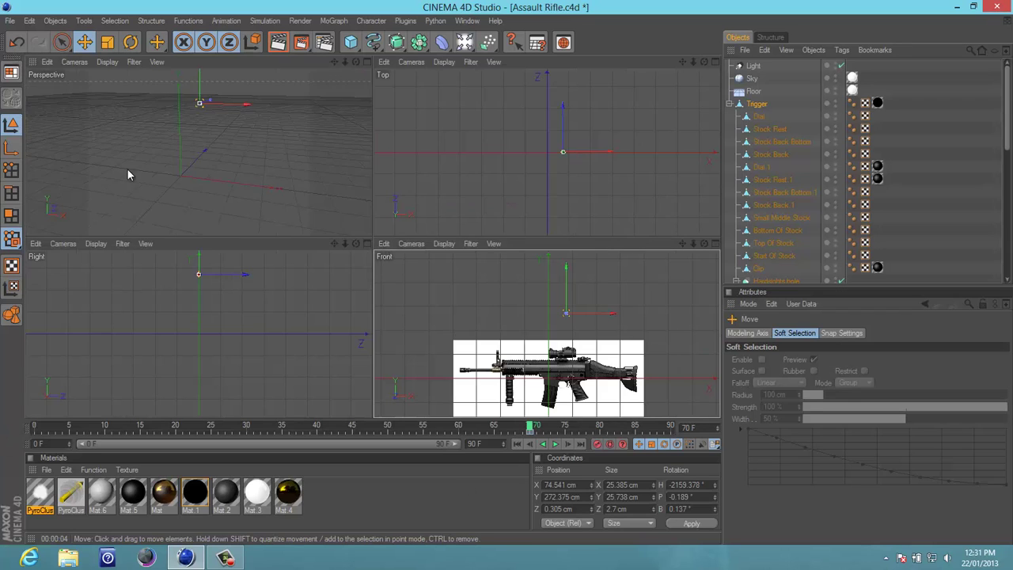
middle_click(128, 174)
key(h)
scroll(399, 198, down, 5)
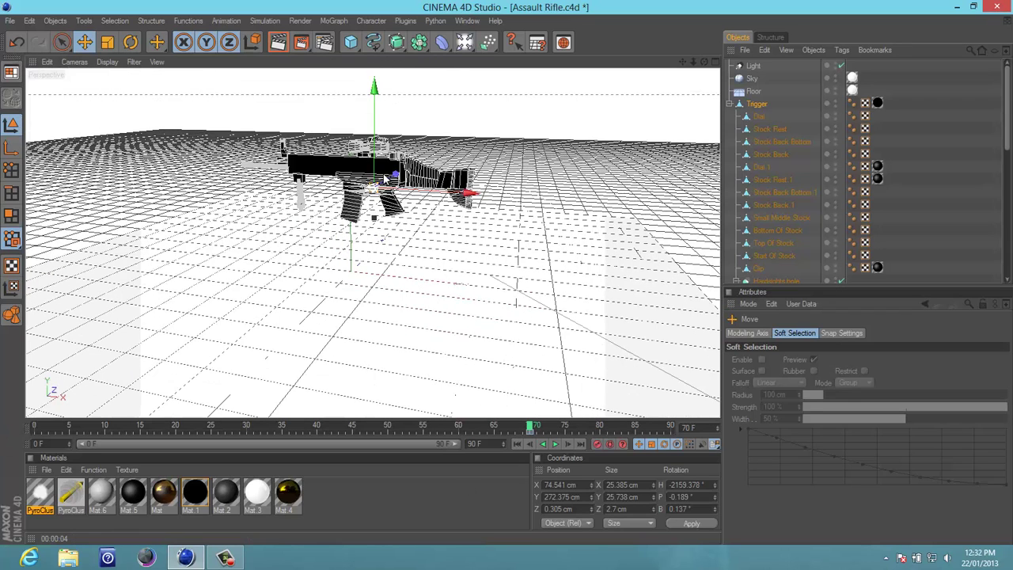
scroll(399, 198, up, 2)
click(131, 42)
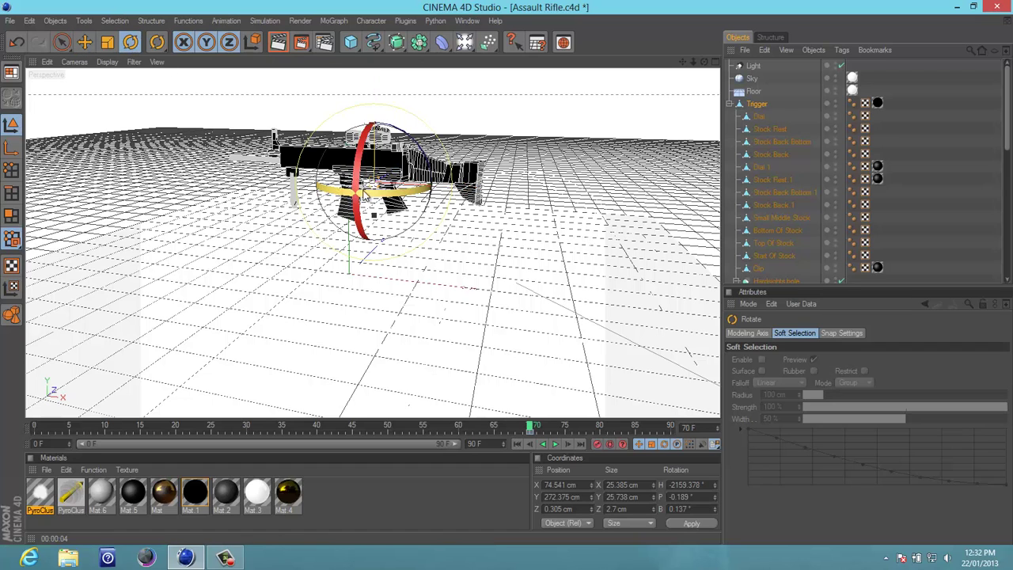
mouse_move(360, 194)
mouse_down()
mouse_move(378, 190)
mouse_move(307, 96)
mouse_up()
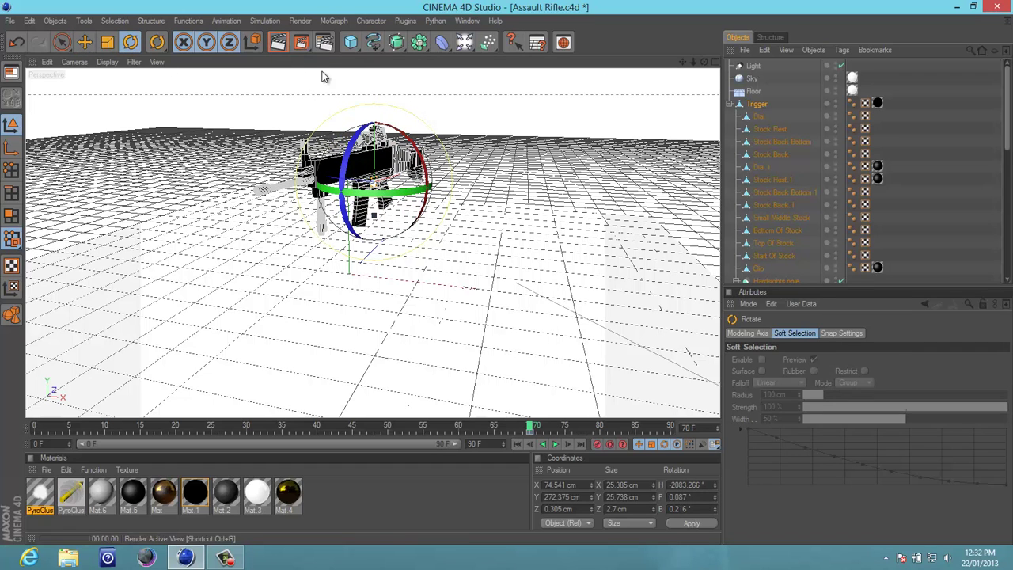
drag(321, 76, 402, 174)
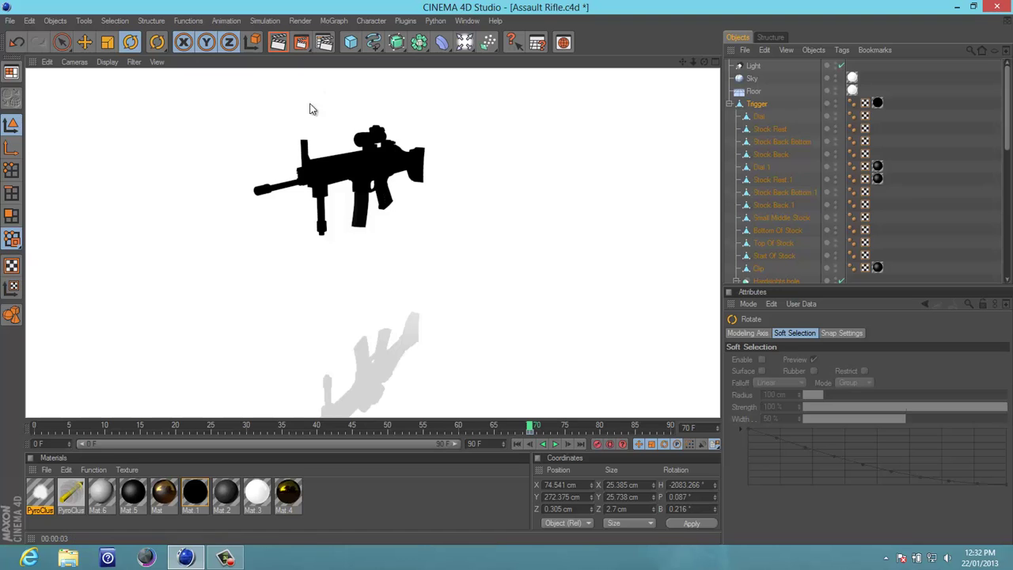
Step: Rotate the rifle's Body part about 17 degrees, then undo that rotation
click(380, 175)
drag(383, 175, 370, 171)
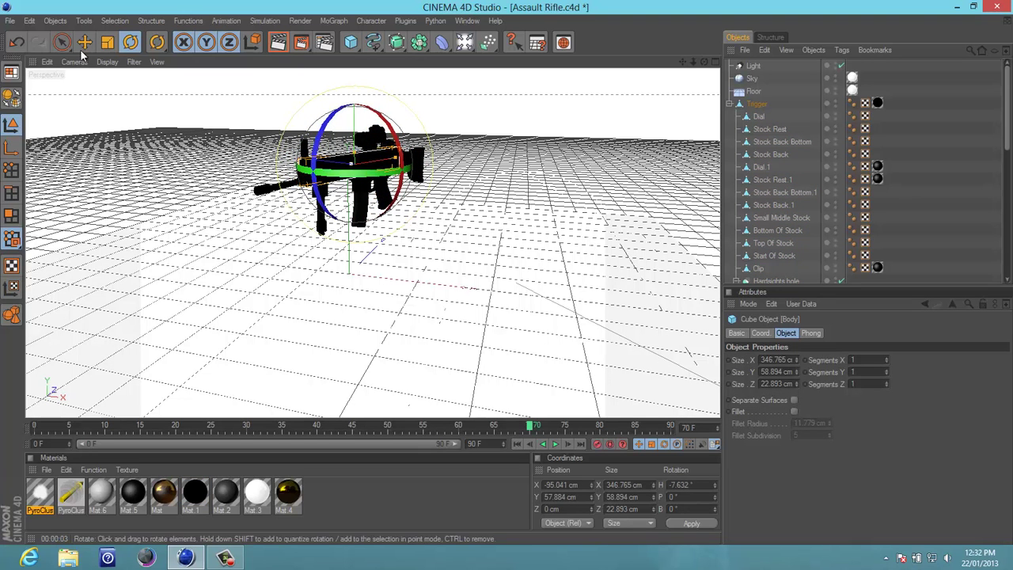
click(16, 42)
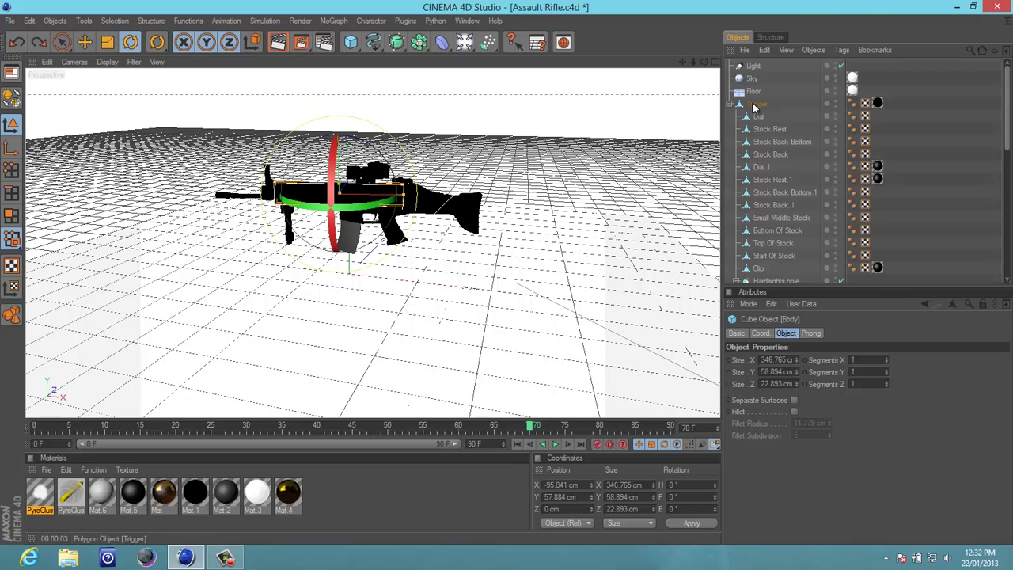
Step: Rotate the whole Trigger group to heading -1035.633°, showing the rifle's side, and orbit the camera
click(754, 104)
mouse_move(431, 228)
mouse_down()
mouse_move(537, 224)
mouse_move(348, 242)
mouse_move(506, 248)
mouse_move(584, 223)
mouse_move(360, 243)
mouse_move(720, 228)
mouse_move(490, 237)
mouse_up()
mouse_move(366, 229)
mouse_down()
mouse_move(497, 226)
mouse_move(543, 148)
mouse_move(232, 143)
mouse_move(324, 271)
mouse_move(230, 214)
mouse_move(593, 208)
mouse_move(348, 242)
mouse_move(357, 255)
mouse_move(267, 242)
mouse_move(273, 230)
mouse_move(303, 256)
mouse_move(437, 233)
mouse_move(365, 235)
mouse_move(392, 245)
mouse_move(414, 274)
mouse_move(415, 364)
mouse_move(378, 218)
mouse_up()
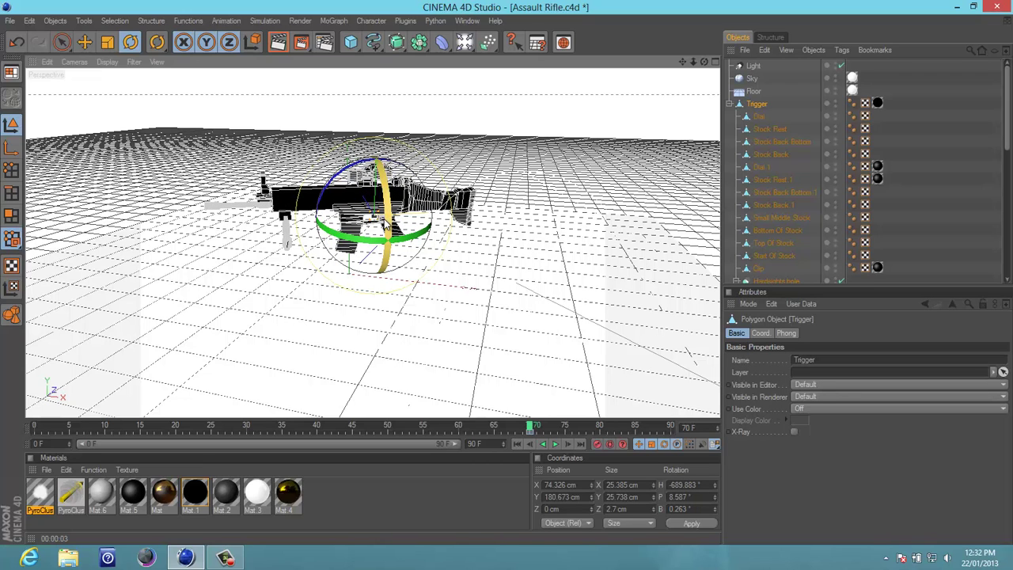
mouse_move(342, 214)
mouse_down()
mouse_move(457, 240)
mouse_move(416, 227)
mouse_move(606, 67)
mouse_up()
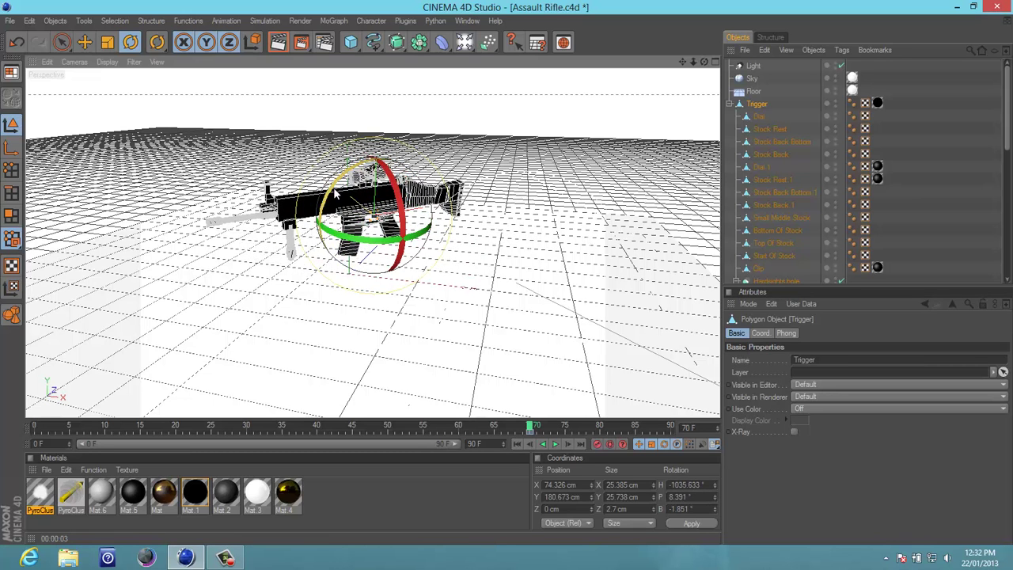
mouse_move(706, 63)
mouse_down()
mouse_move(502, 278)
mouse_move(633, 141)
mouse_move(619, 147)
mouse_move(570, 135)
mouse_up()
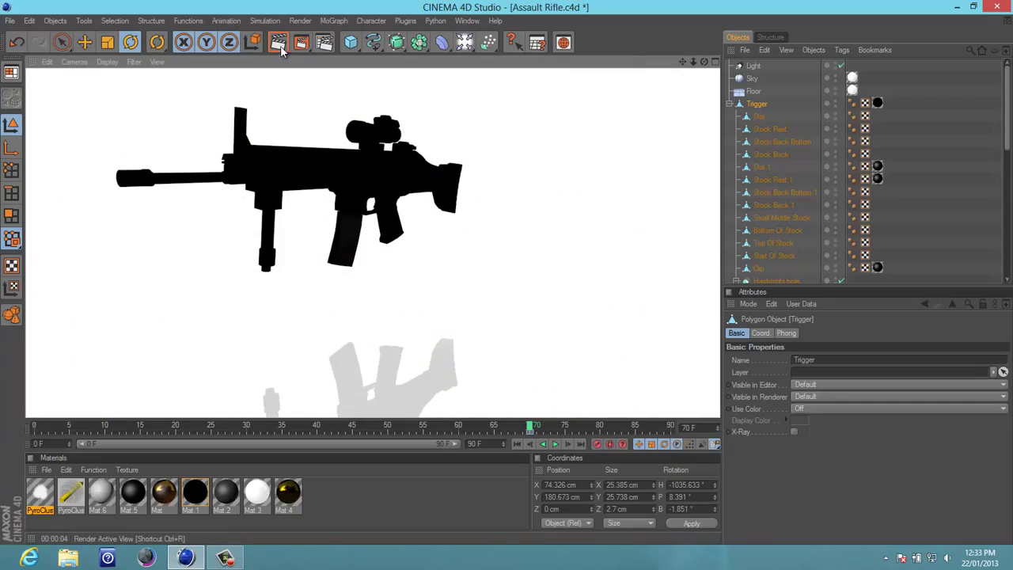
Step: Leave the render and orbit the camera to the rifle's muzzle end, zooming in then back out
click(573, 107)
mouse_move(704, 68)
mouse_down()
mouse_move(509, 277)
mouse_move(593, 145)
mouse_up()
scroll(596, 145, up, 3)
scroll(597, 142, up, 2)
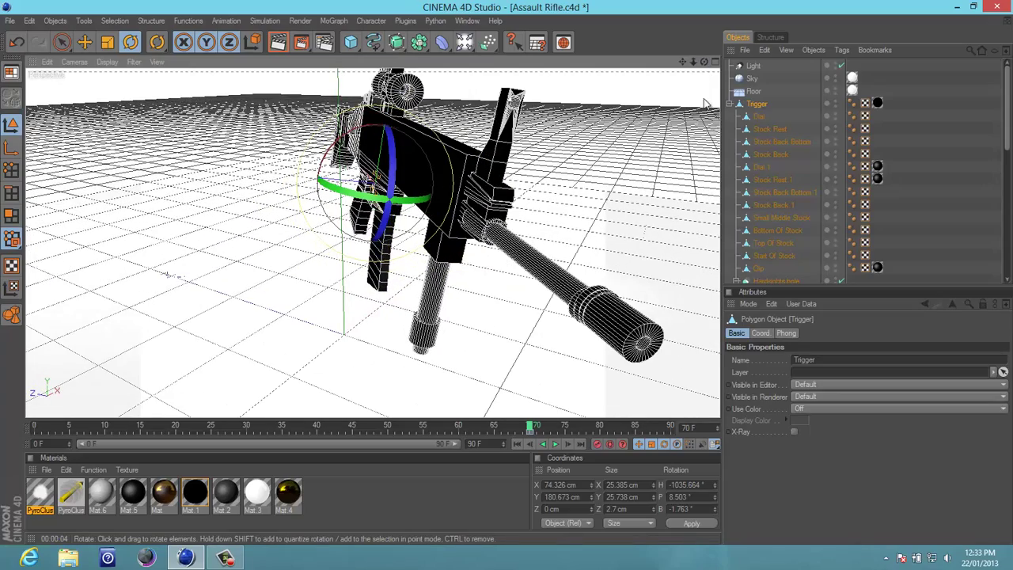
drag(703, 64, 623, 70)
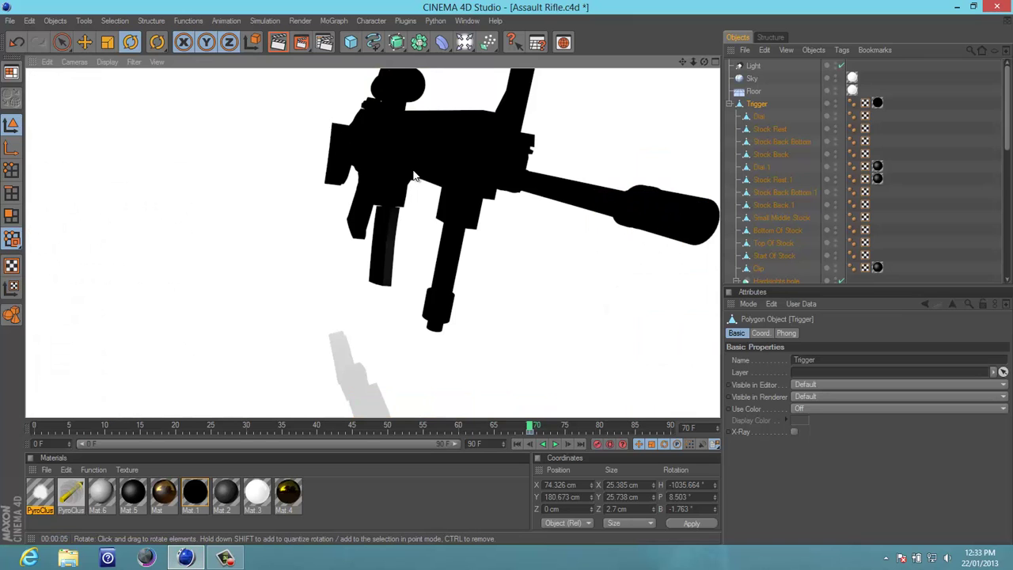
scroll(413, 176, down, 2)
scroll(412, 169, down, 2)
scroll(412, 169, down, 2)
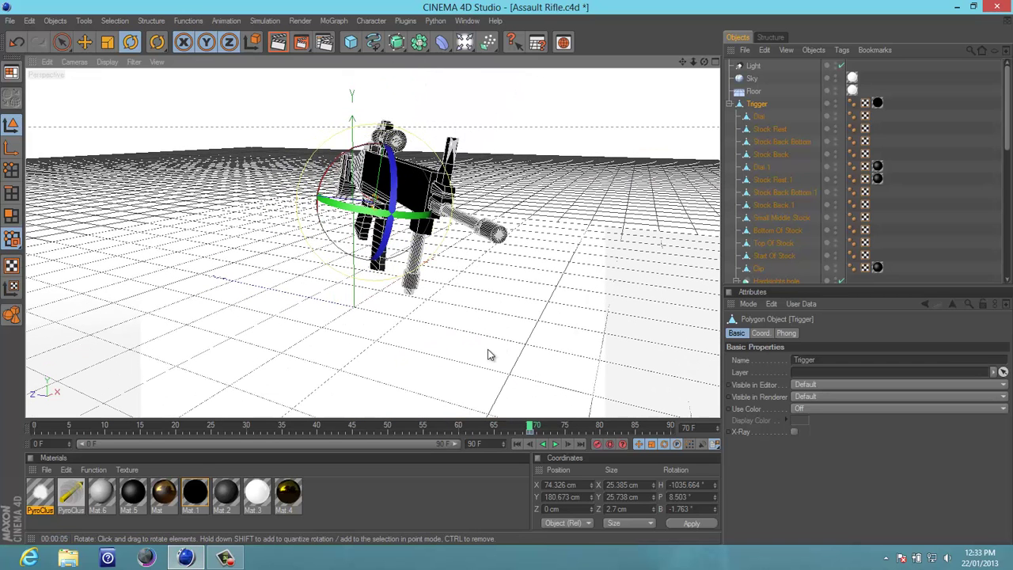